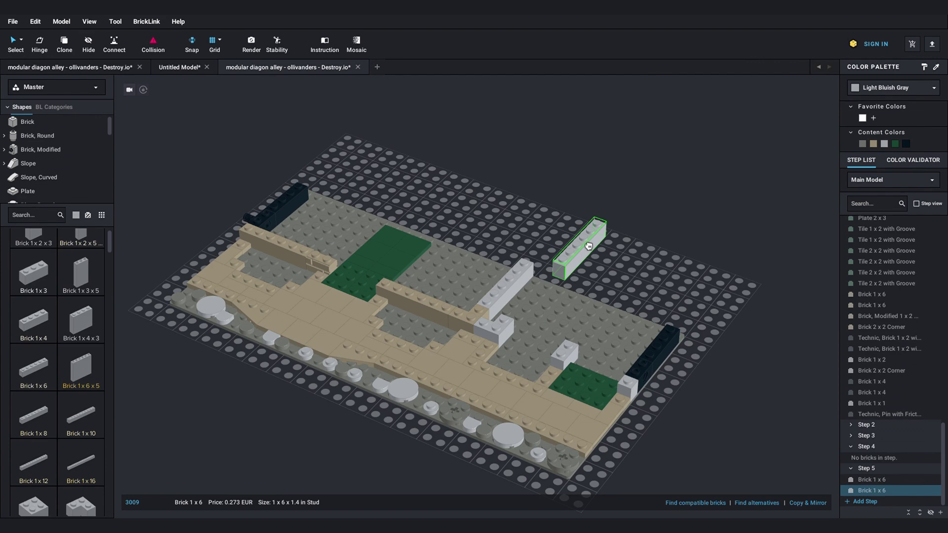
Remove the gray 1x6 brick and place a black 1x6 brick on the baseplate's right edge
key("Delete")
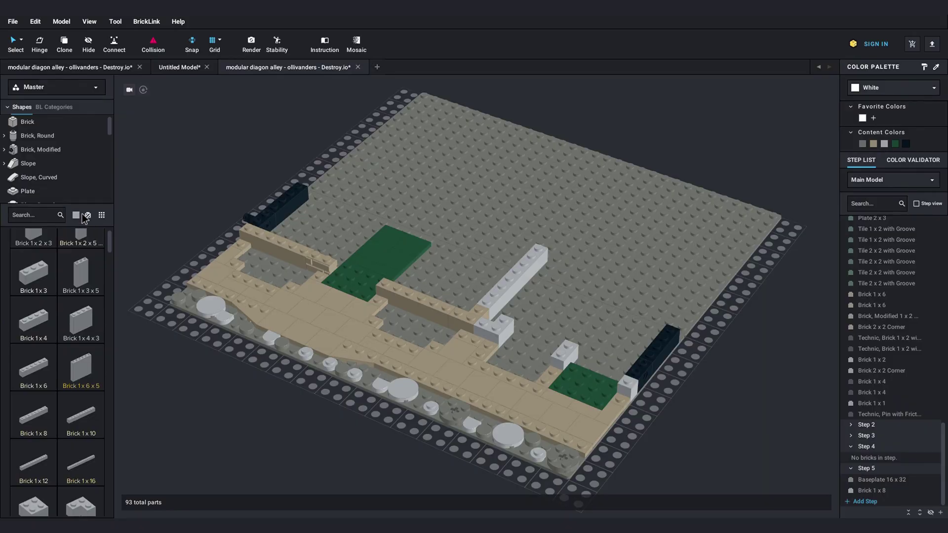
left_click(86, 216)
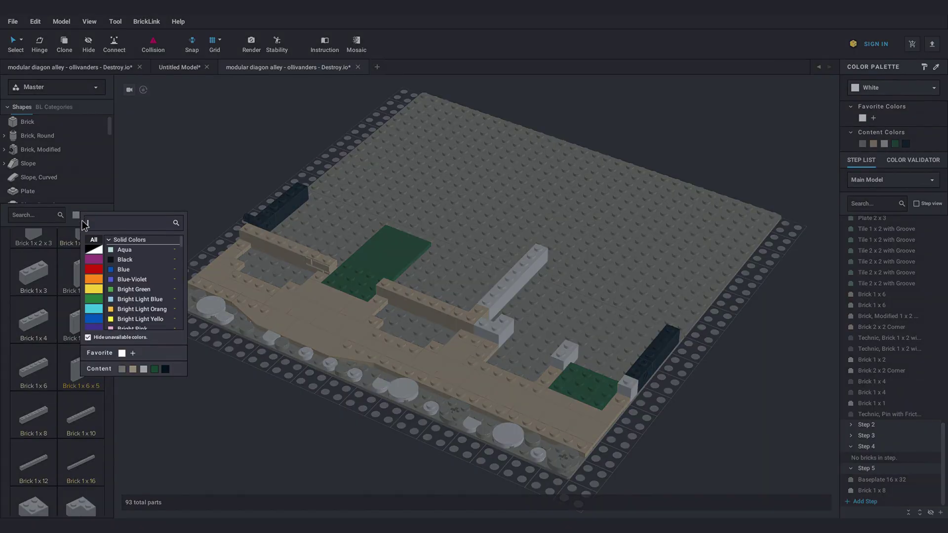
left_click(165, 369)
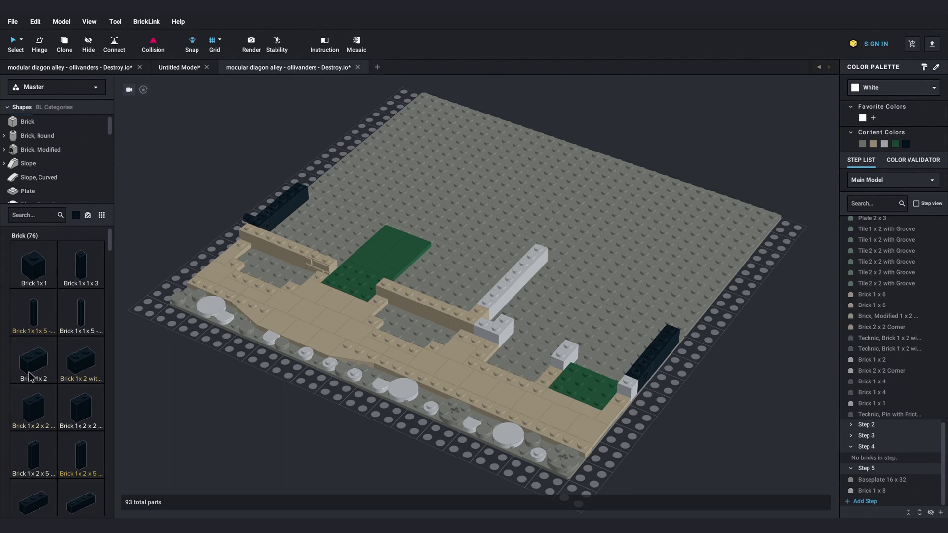
scroll(49, 365, "down", 4)
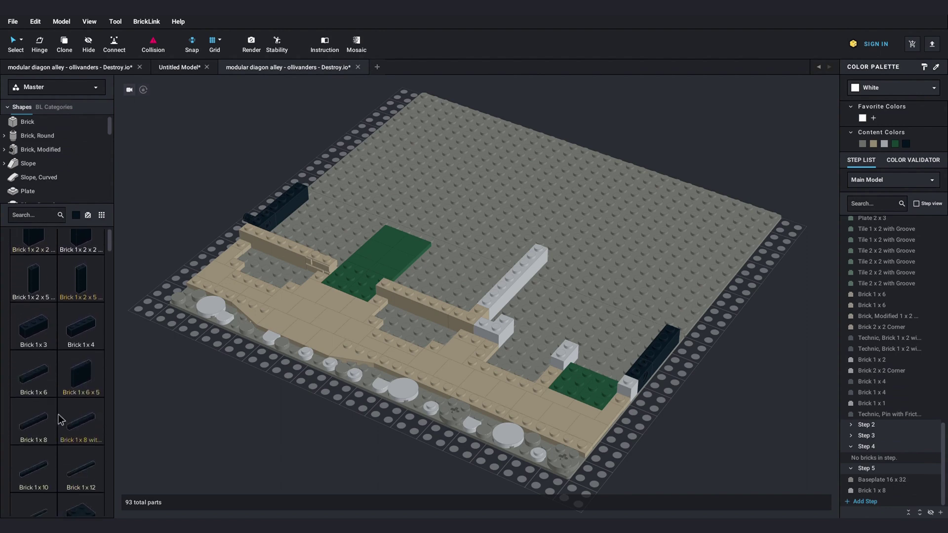
left_click_drag(42, 384, 707, 301)
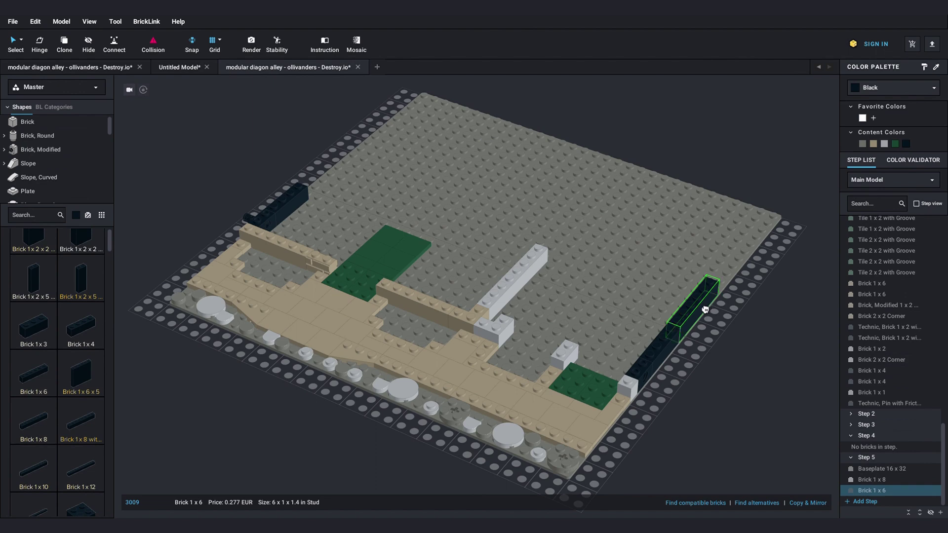
Copy the black 1x6 brick to the baseplate's back-left edge
key("ctrl+c")
key("ctrl+v")
left_click(338, 178)
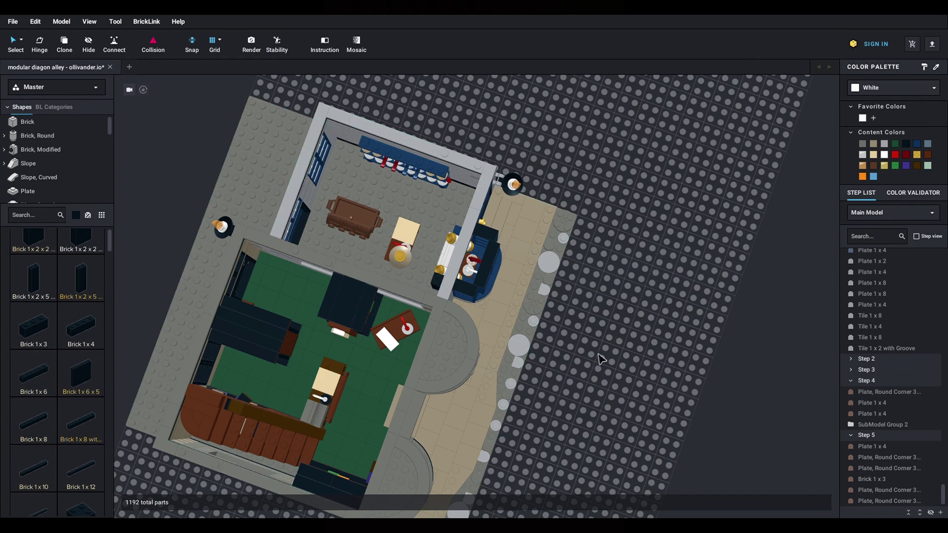
right_click_drag(600, 358, 581, 358)
right_click_drag(532, 400, 553, 387)
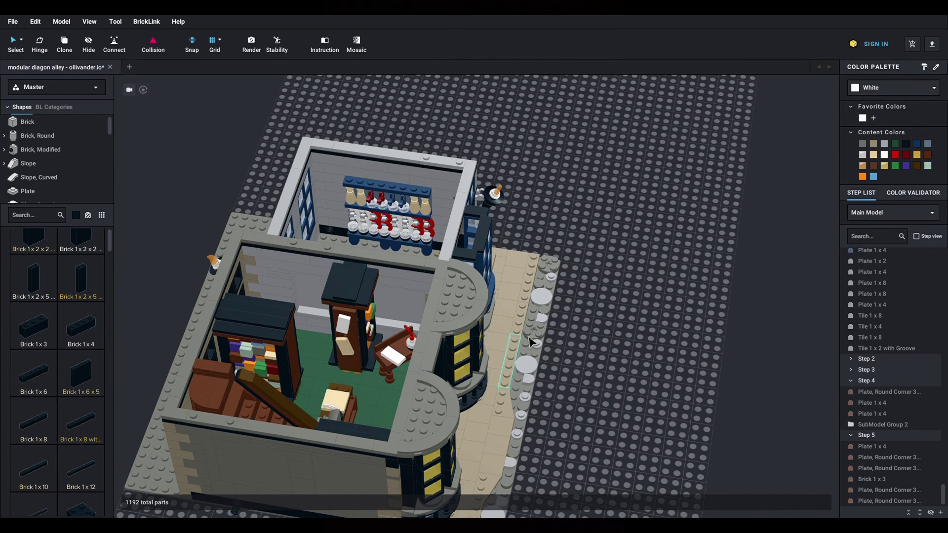
mouse_move(580, 336)
right_mouse_down()
mouse_move(648, 338)
mouse_move(581, 339)
right_mouse_up()
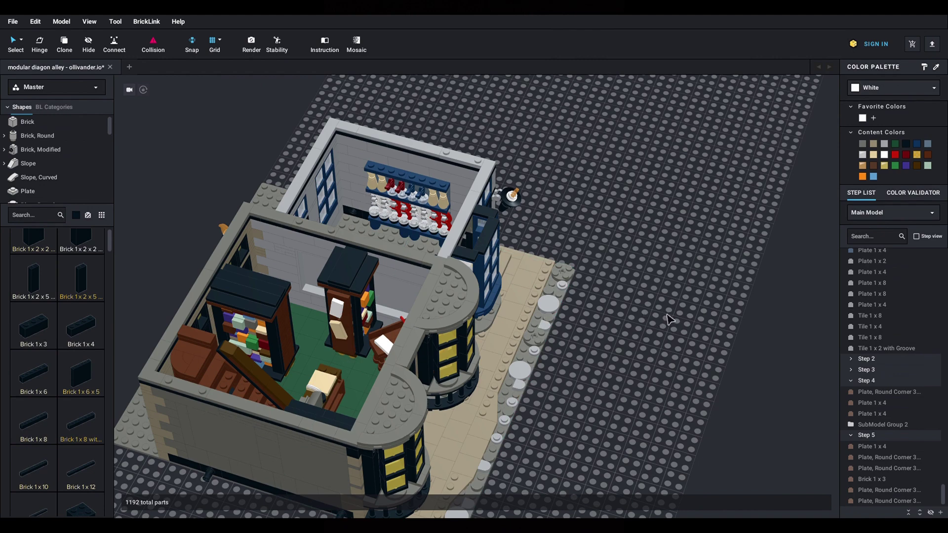
right_click_drag(664, 319, 668, 328)
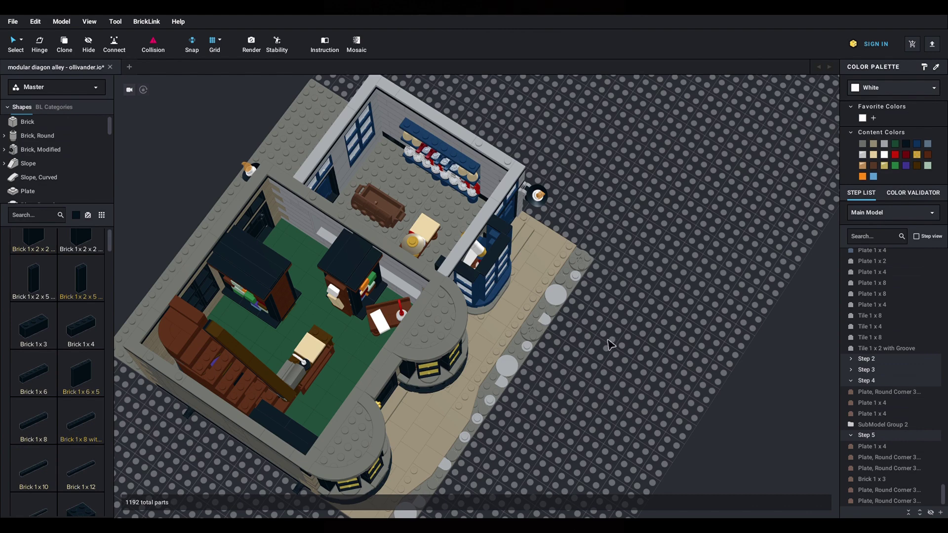
right_click_drag(602, 372, 627, 348)
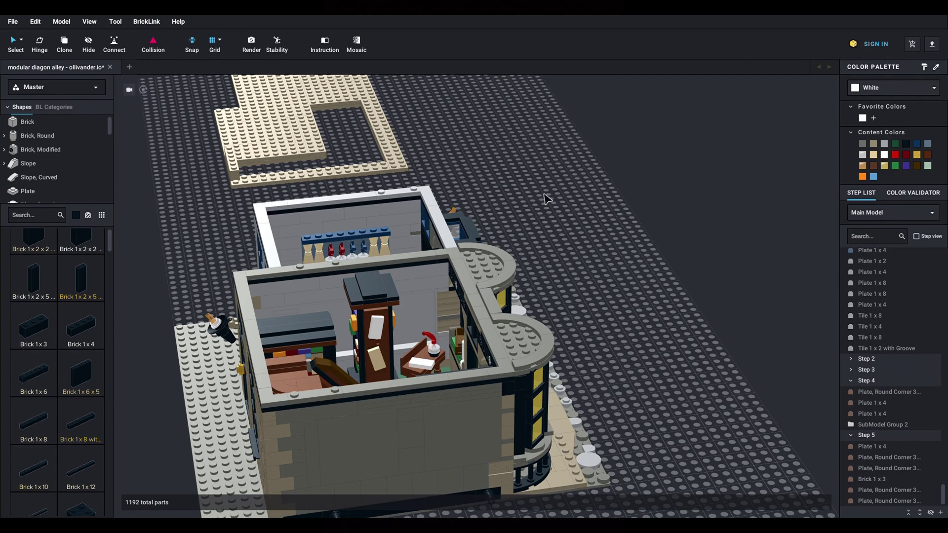
right_click_drag(516, 156, 484, 148)
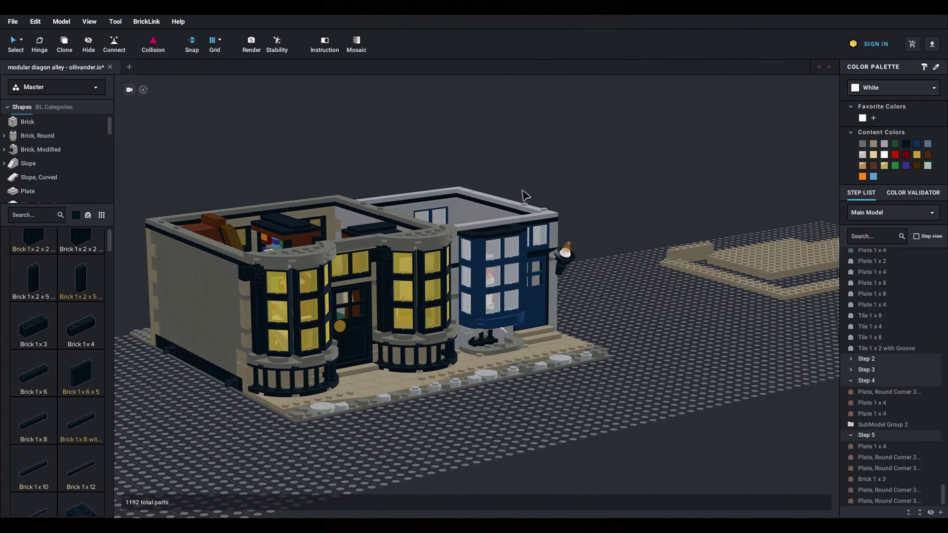
right_click_drag(735, 326, 793, 313)
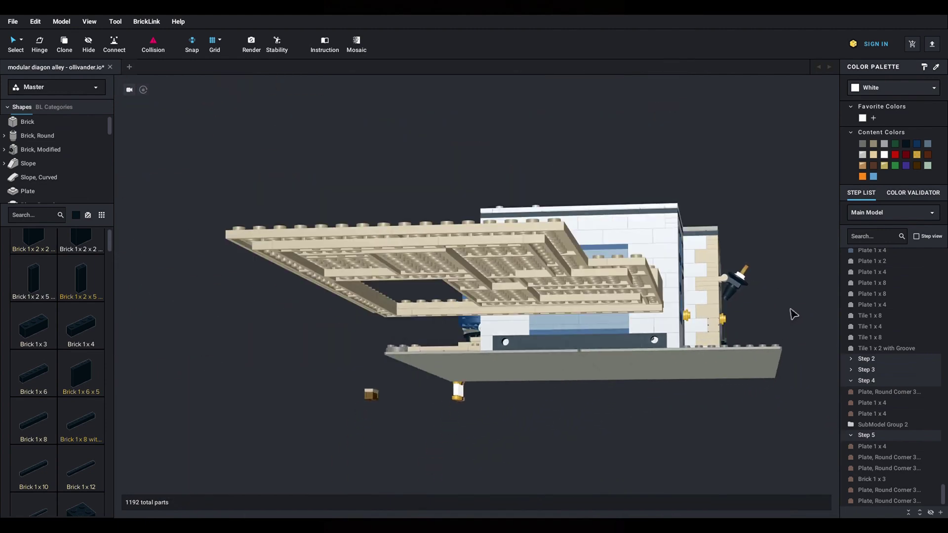
mouse_move(793, 314)
right_mouse_down()
mouse_move(791, 300)
mouse_move(799, 302)
right_mouse_up()
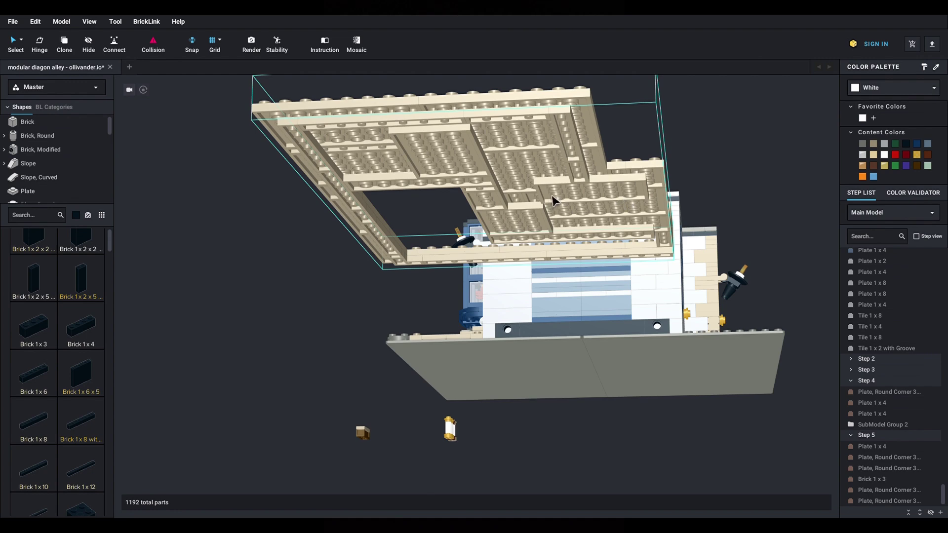
key("Home")
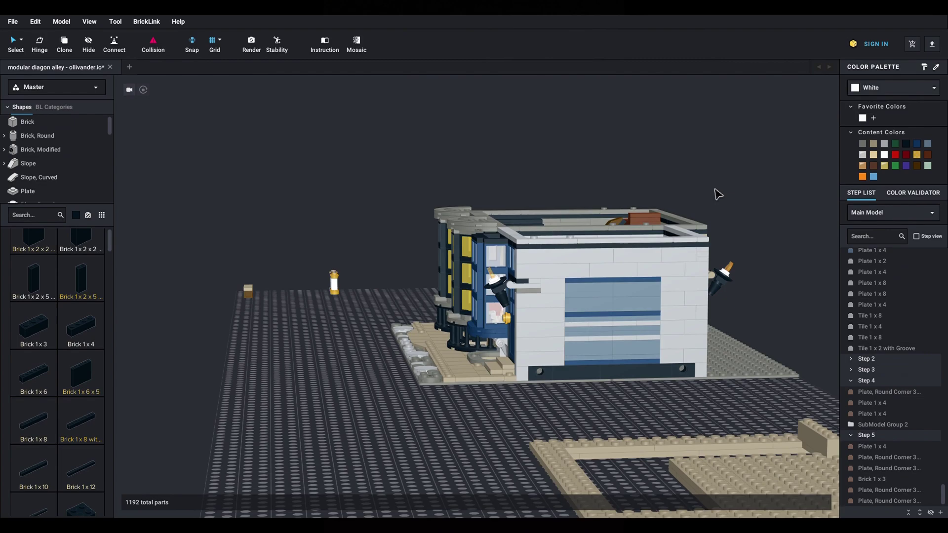
right_click_drag(726, 193, 780, 200)
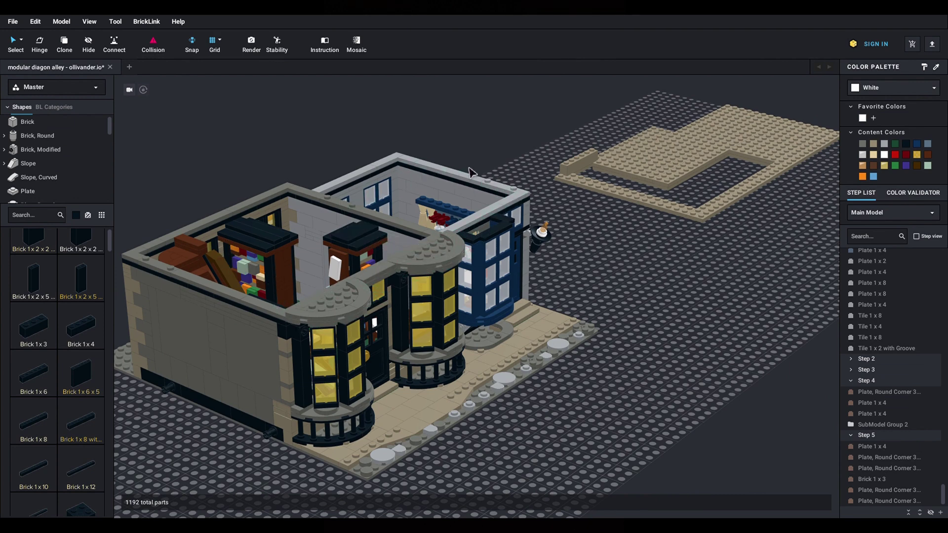
left_click_drag(648, 149, 309, 226)
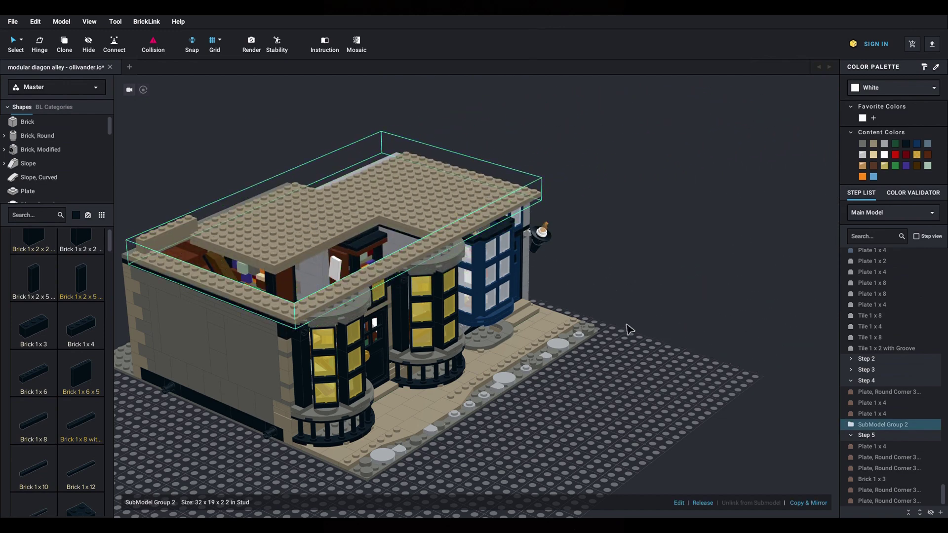
right_click_drag(630, 329, 656, 328)
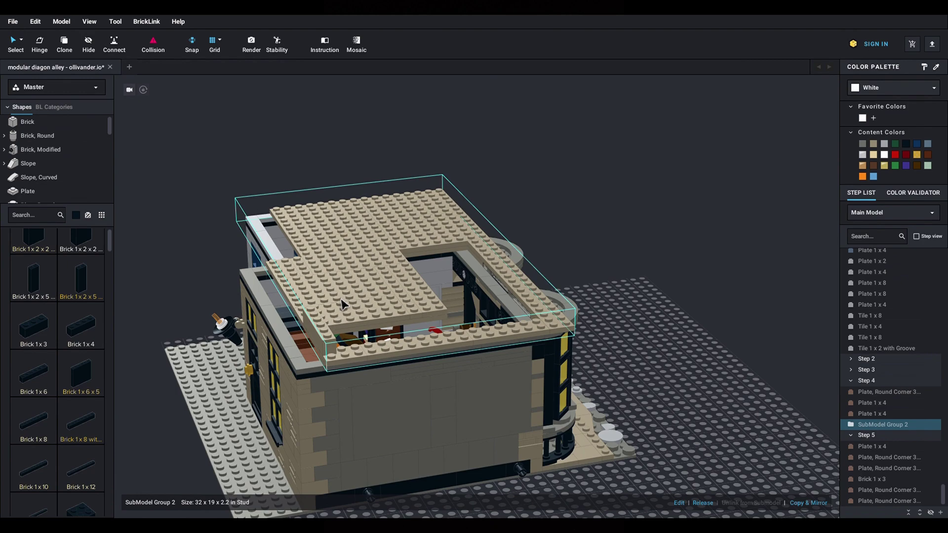
left_click_drag(343, 304, 323, 306)
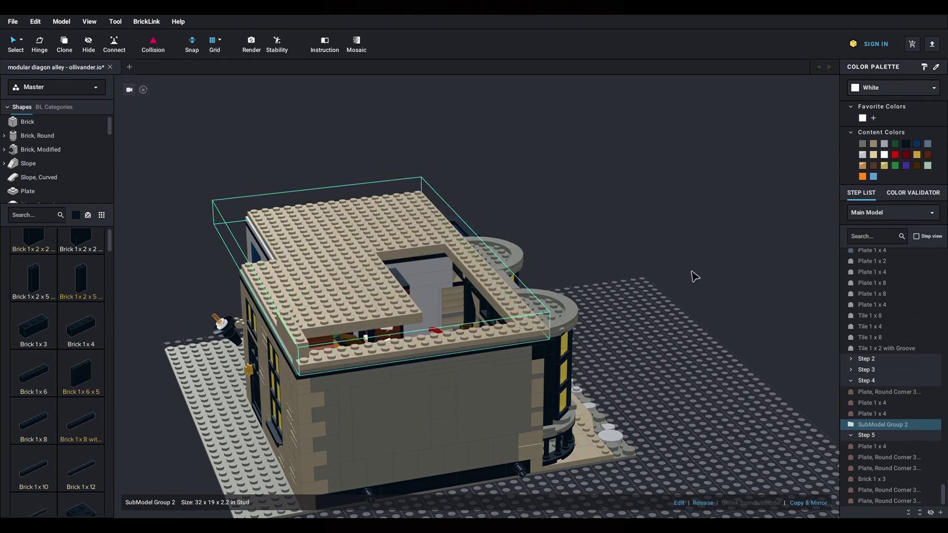
right_click_drag(694, 276, 626, 280)
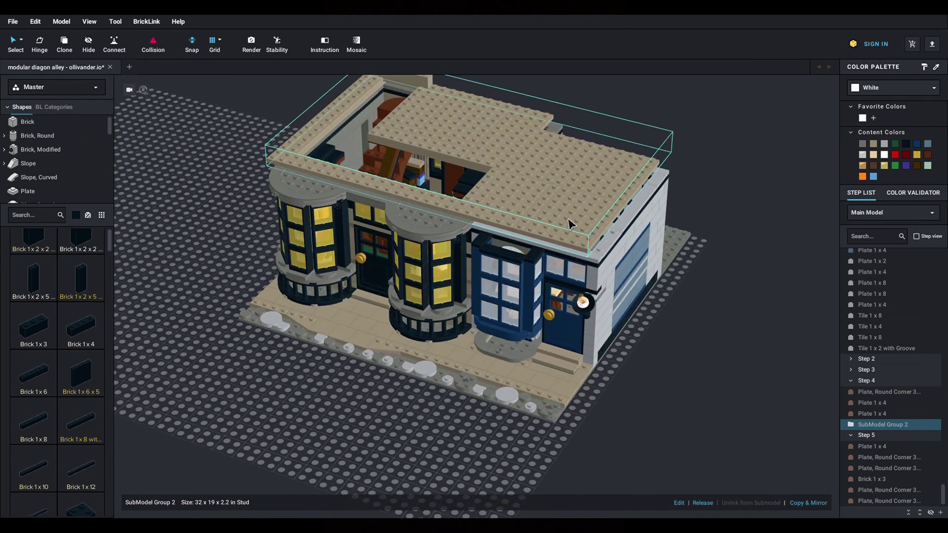
left_click_drag(570, 225, 575, 232)
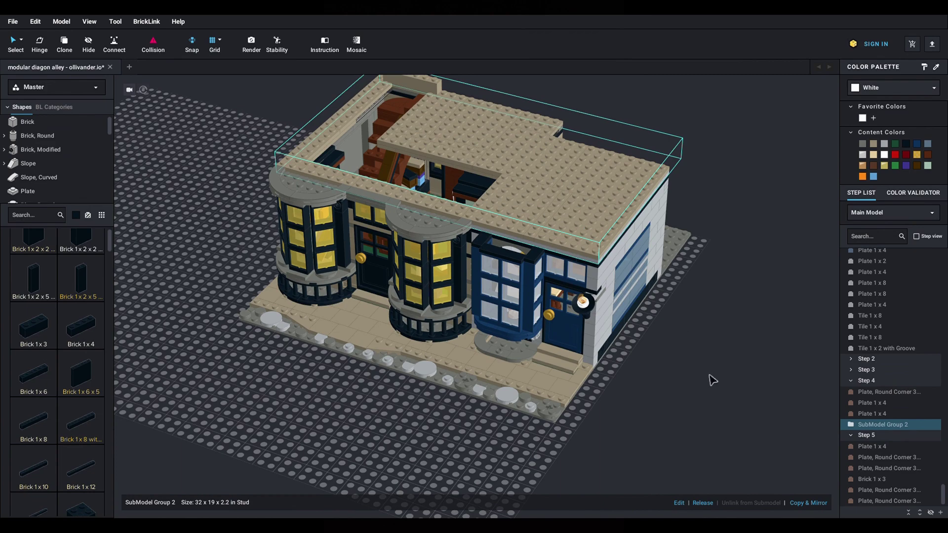
right_click_drag(710, 380, 753, 379)
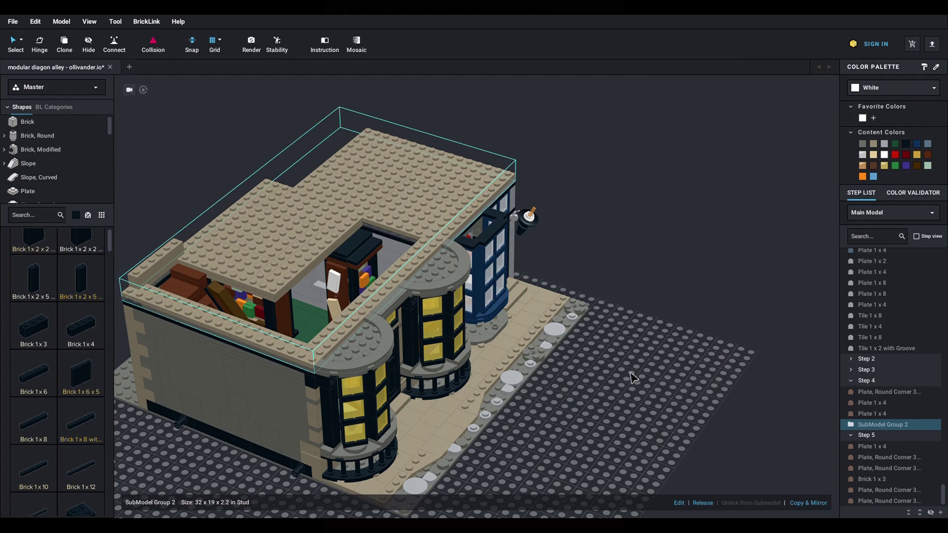
right_click_drag(633, 378, 669, 355)
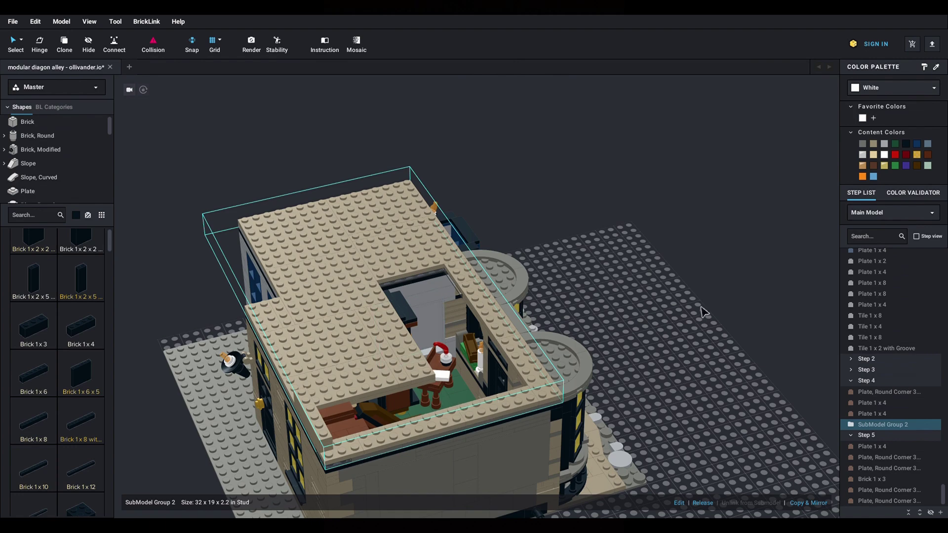
mouse_move(689, 316)
right_mouse_down()
mouse_move(666, 327)
mouse_move(652, 321)
mouse_move(673, 323)
right_mouse_up()
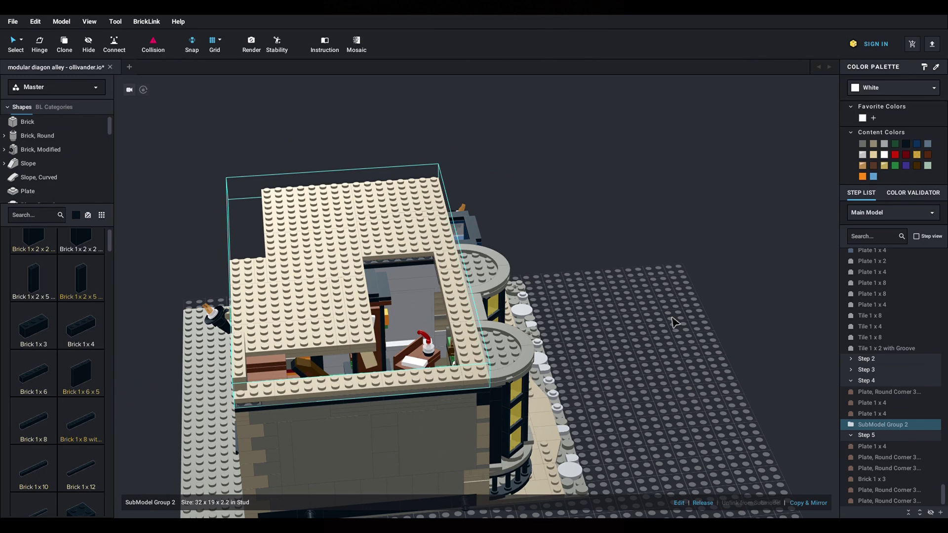
right_click_drag(675, 322, 654, 323)
left_click_drag(402, 191, 685, 115)
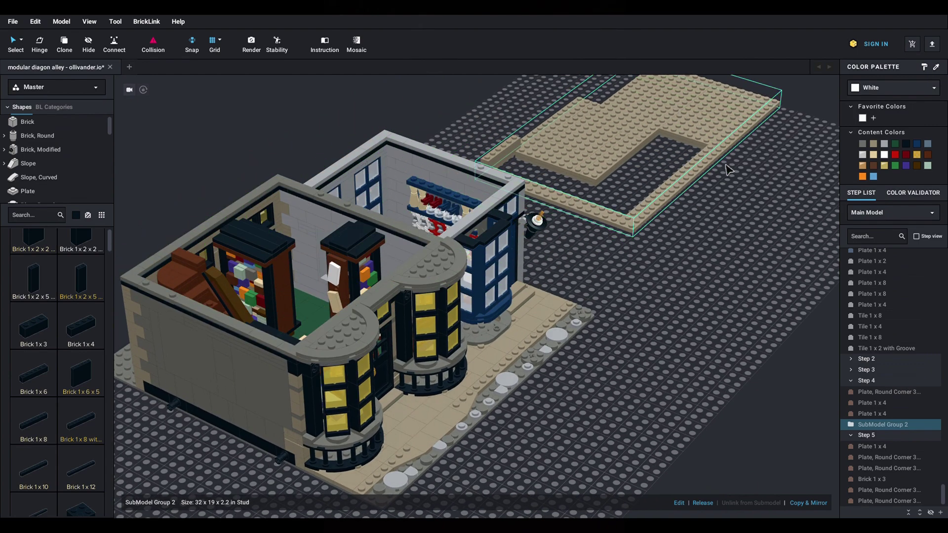
Expand the round bricks category, filter parts to Blue, and select the Plate 1 x 8
left_click(717, 296)
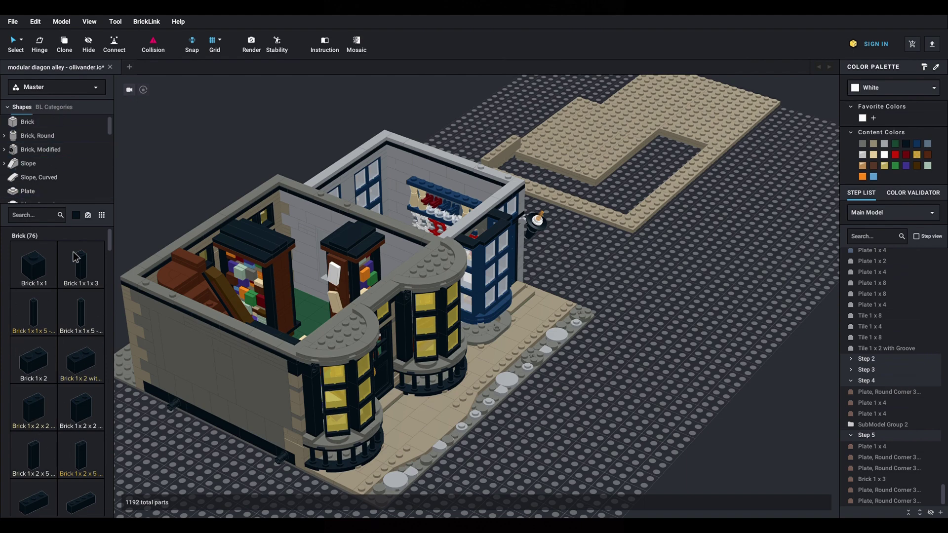
left_click(7, 136)
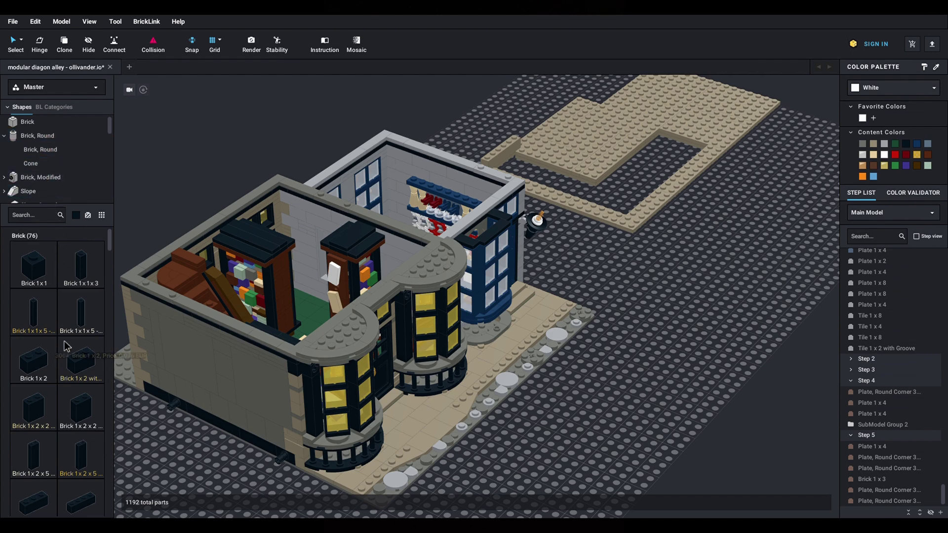
left_click(76, 215)
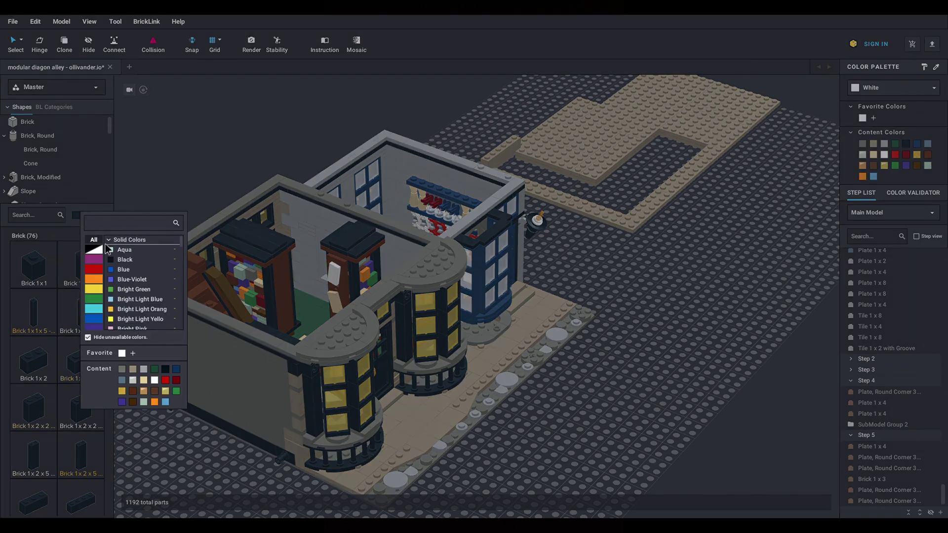
left_click(129, 274)
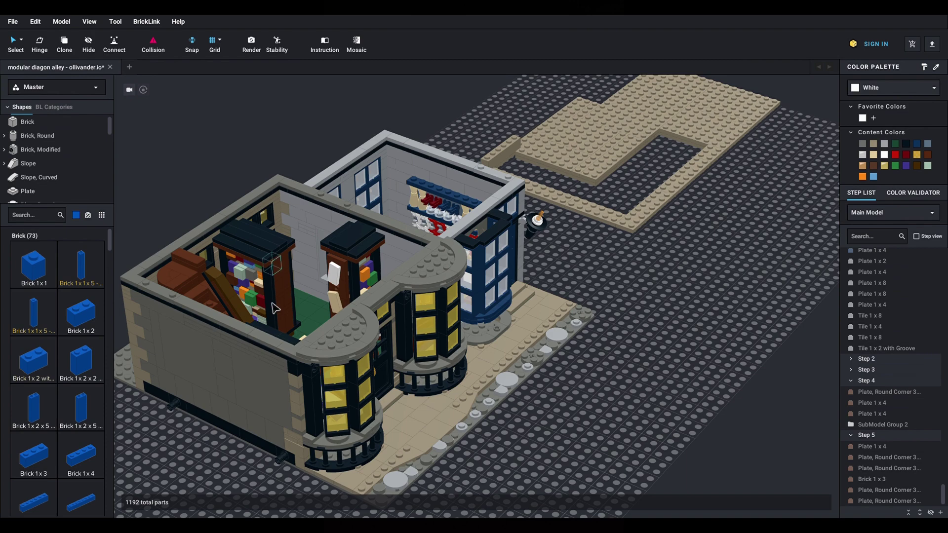
left_click(861, 298)
Run the Stability check, which flags 51 clutch power issues and 0 stability issues
left_click(280, 47)
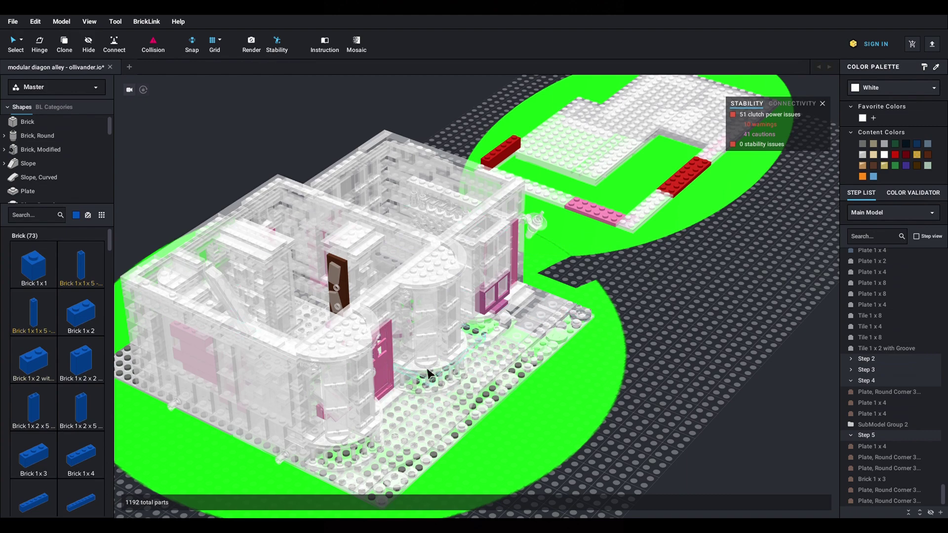
mouse_move(644, 344)
right_mouse_down()
mouse_move(602, 356)
mouse_move(644, 344)
right_mouse_up()
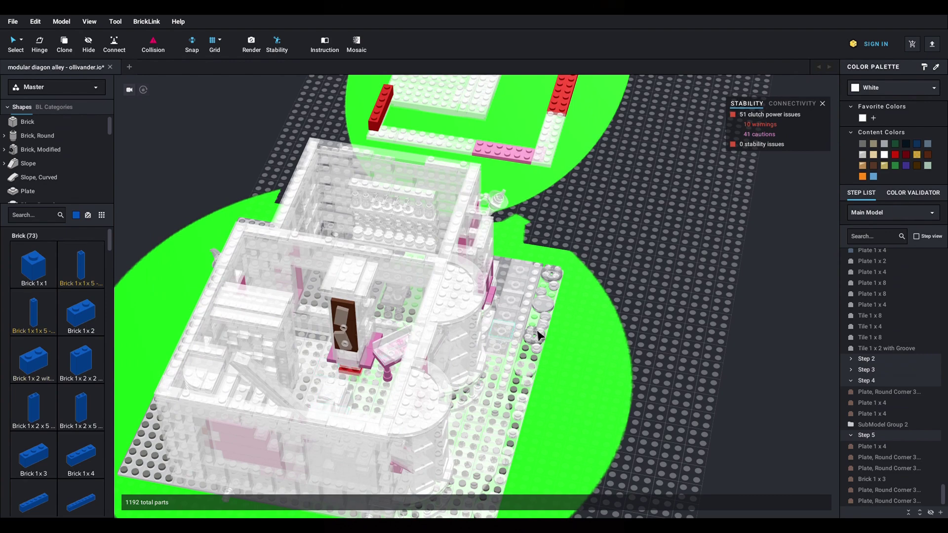
right_click_drag(645, 312, 658, 268)
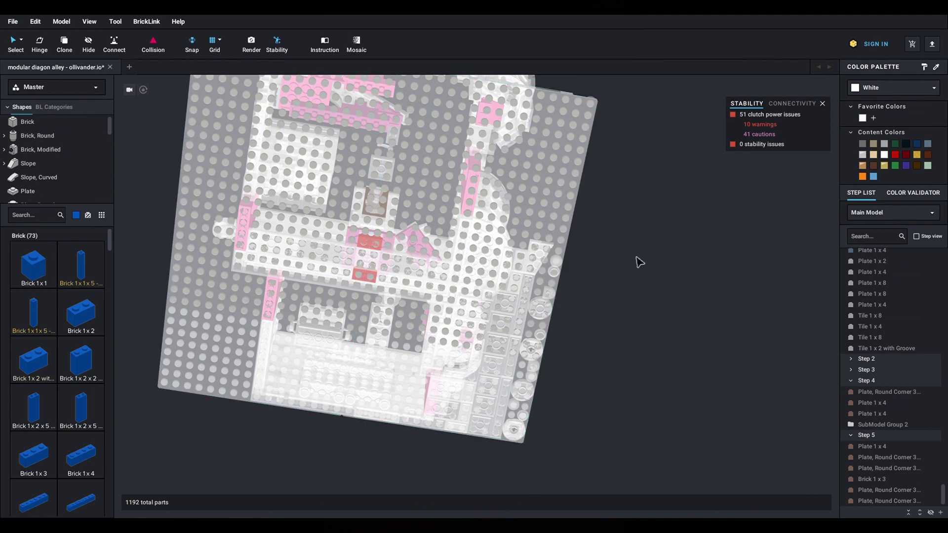
right_click_drag(639, 262, 643, 271)
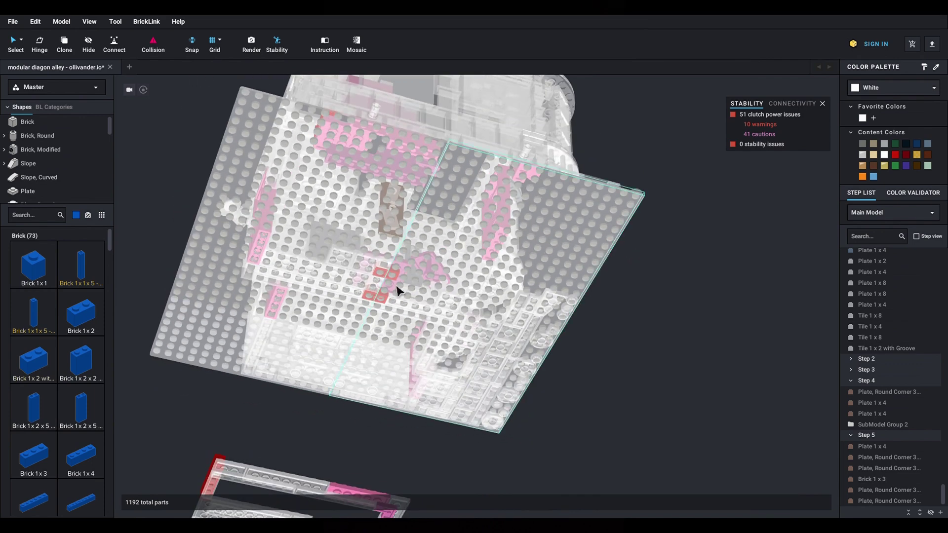
right_click_drag(620, 332, 594, 381)
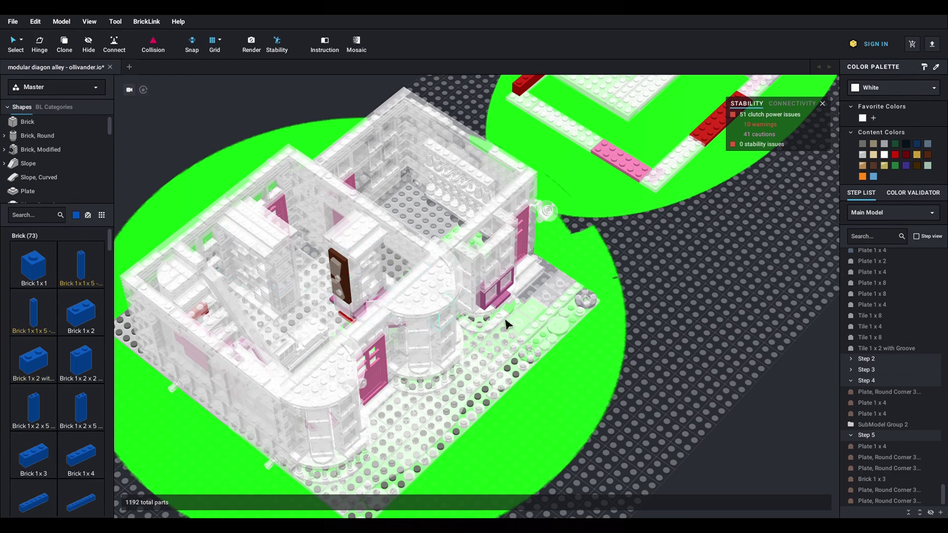
right_click_drag(696, 341, 740, 334)
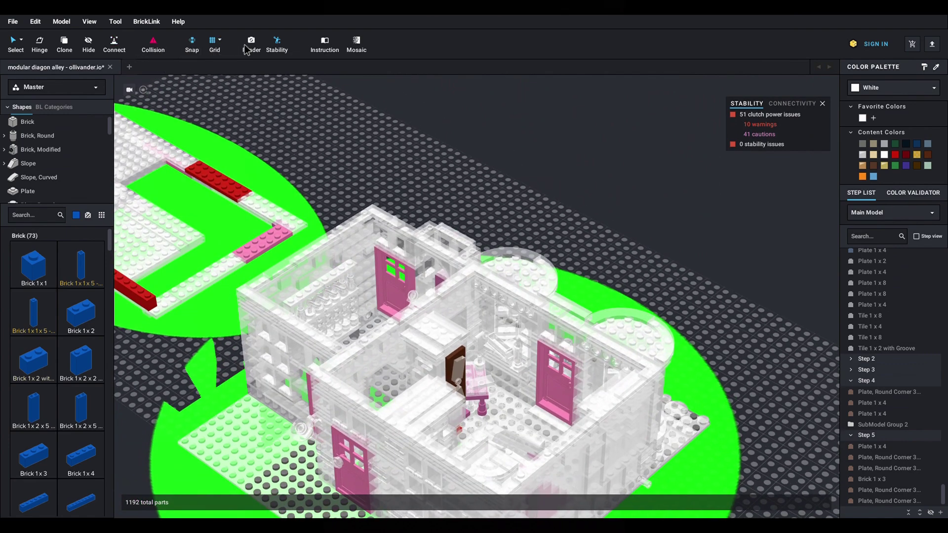
Turn off Stability and move the cabinet's black Plate 1x6 and Tile 2x4 onto the baseplate
left_click(278, 44)
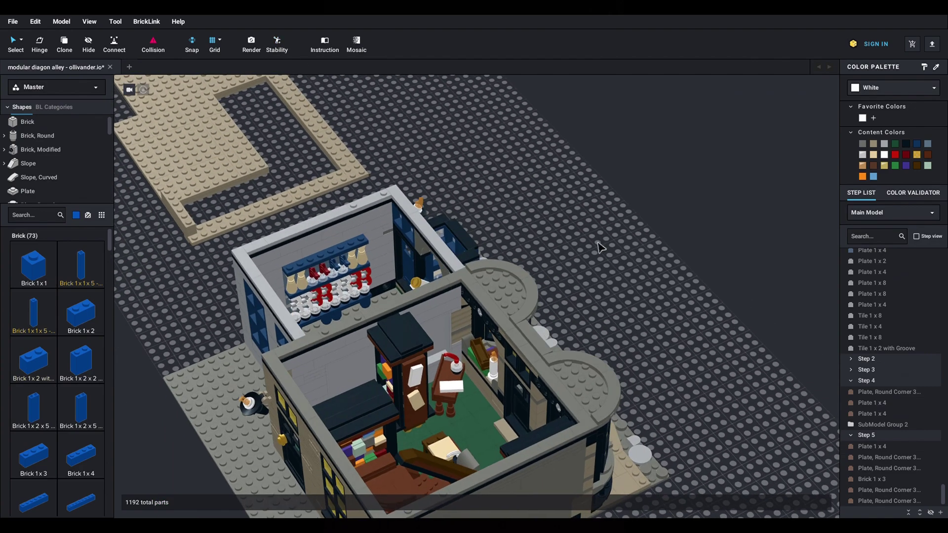
mouse_move(599, 246)
right_mouse_down()
mouse_move(571, 252)
mouse_move(609, 244)
right_mouse_up()
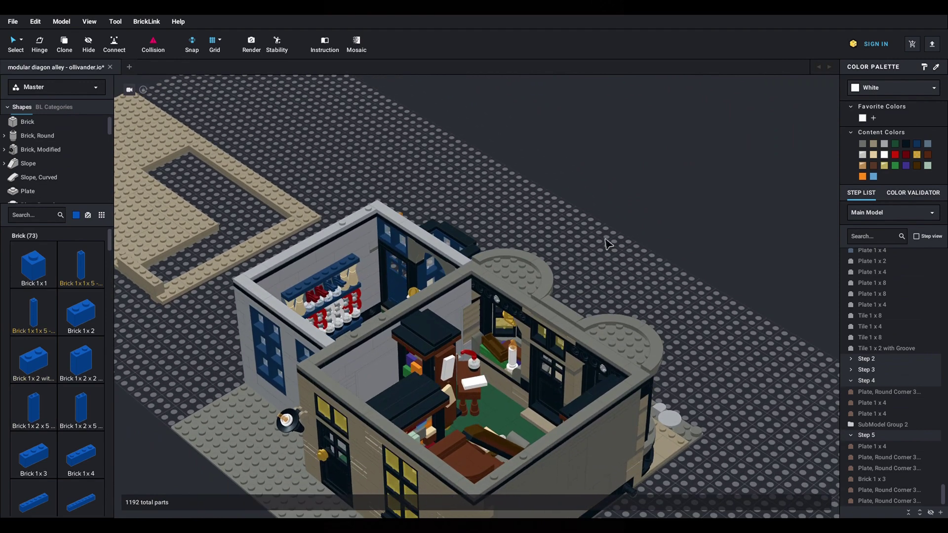
left_click(407, 314)
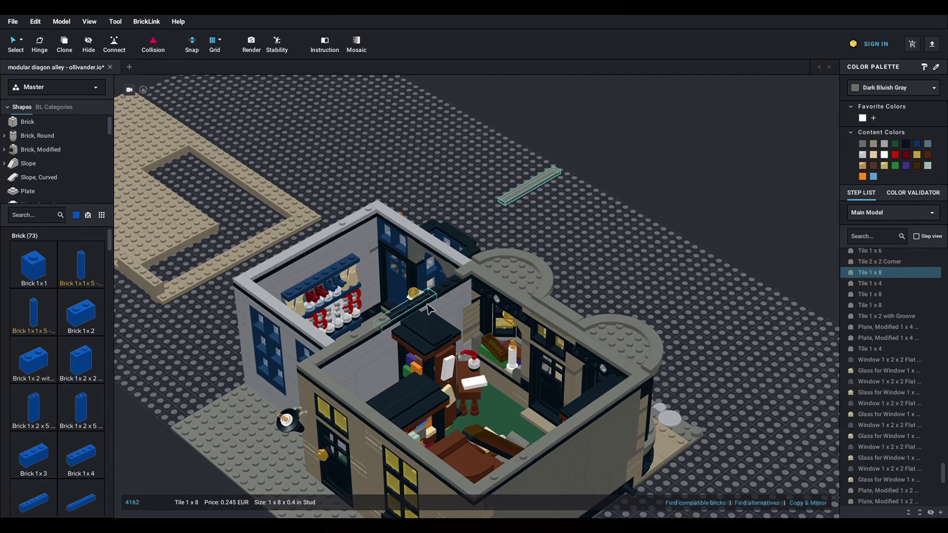
left_click_drag(418, 317, 574, 221)
mouse_move(434, 332)
left_mouse_down()
mouse_move(666, 283)
mouse_move(429, 340)
left_mouse_up()
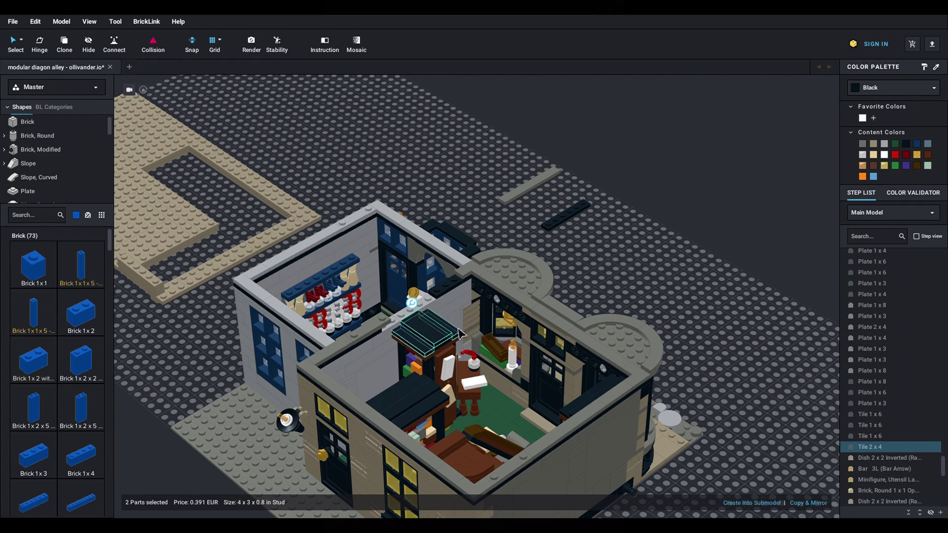
Move the shelf's black tiles, the black plate and a brown 2x4 plate onto the baseplate
left_click(447, 345, "ctrl")
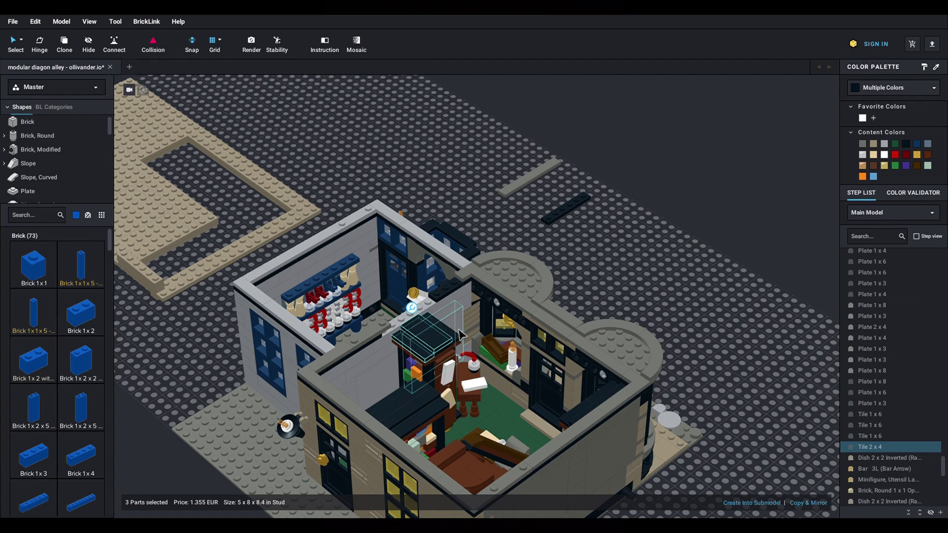
left_click(461, 326, "ctrl")
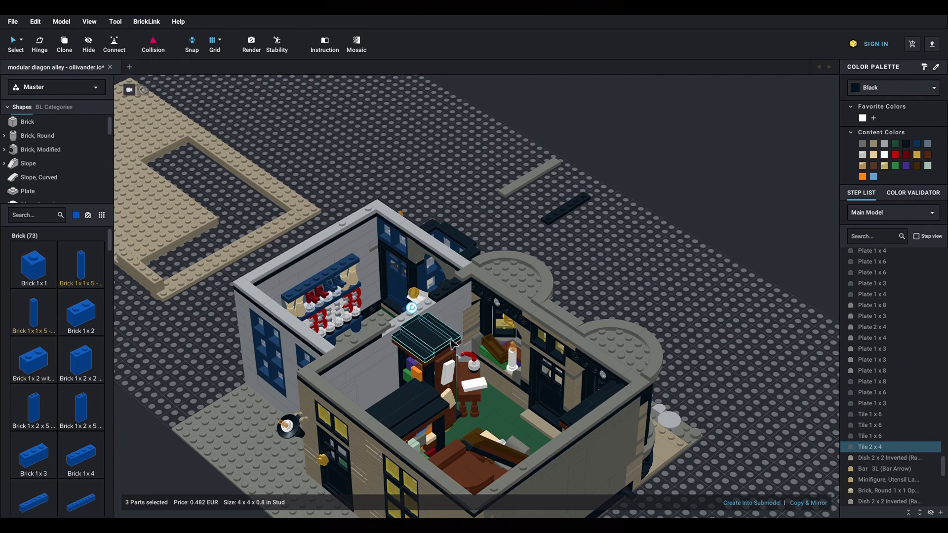
left_click_drag(452, 342, 650, 262)
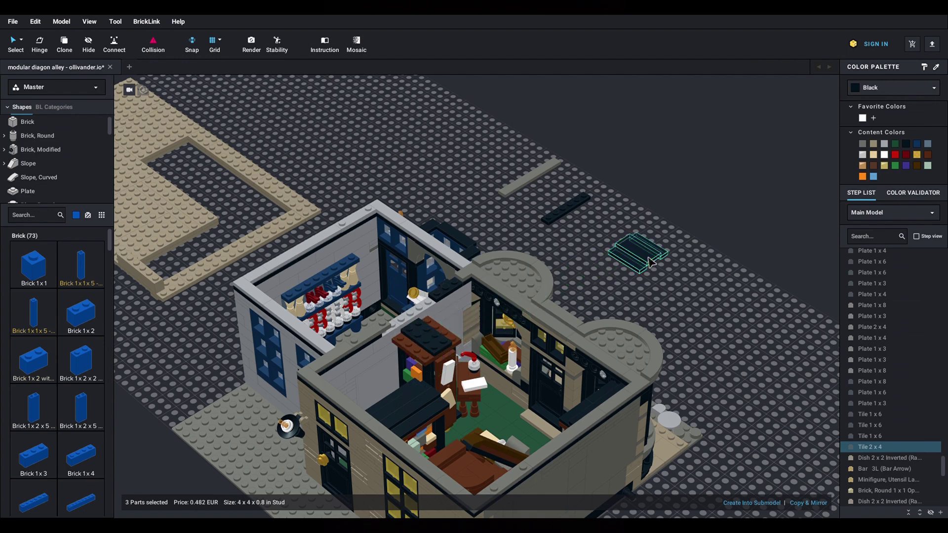
left_click_drag(444, 345, 707, 319)
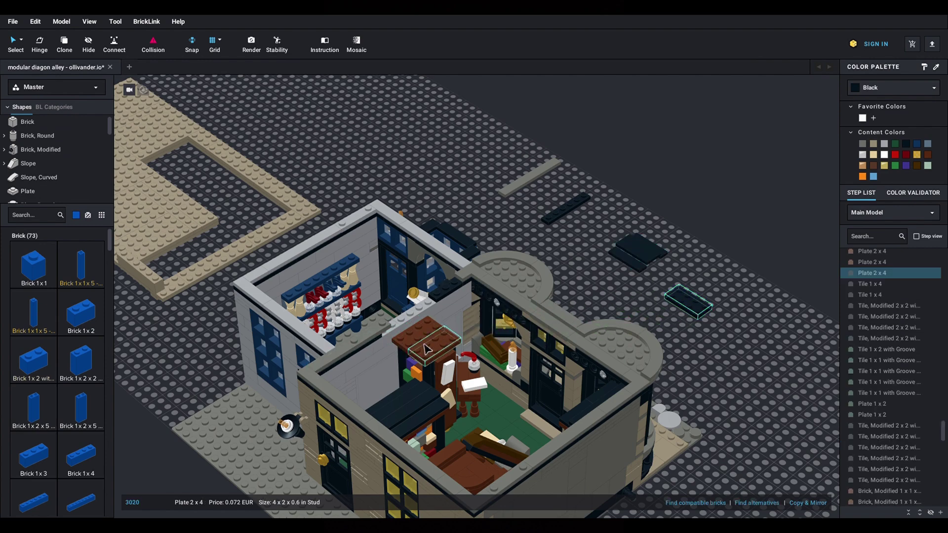
left_click_drag(426, 350, 717, 348)
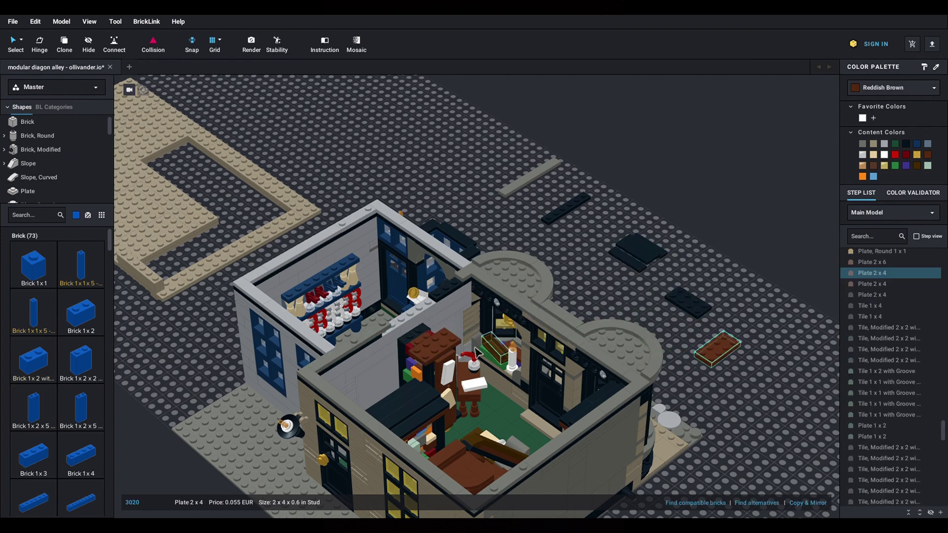
Drag the second brown Plate 2x4 and Brick 1x8 out, then pick a Light Bluish Gray Plate 2x3
left_click_drag(477, 351, 758, 382)
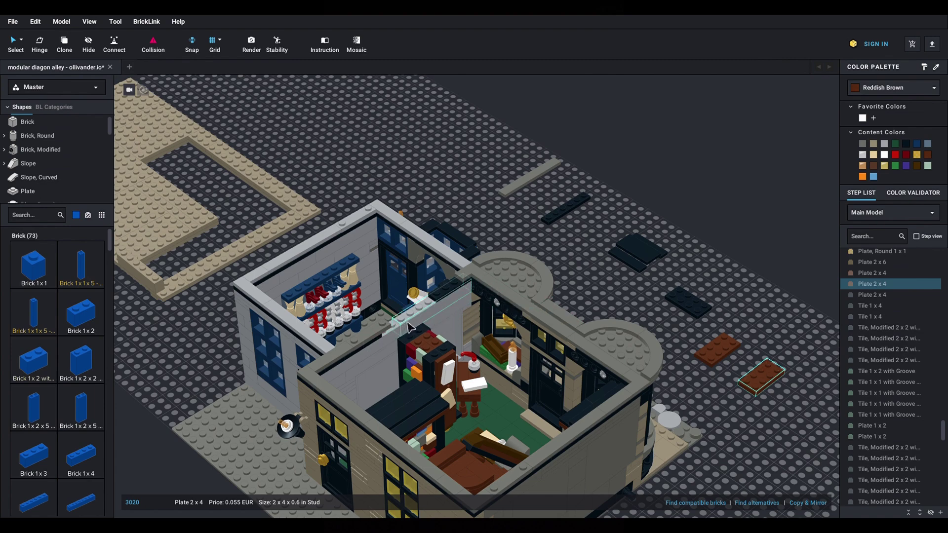
left_click_drag(409, 327, 688, 302)
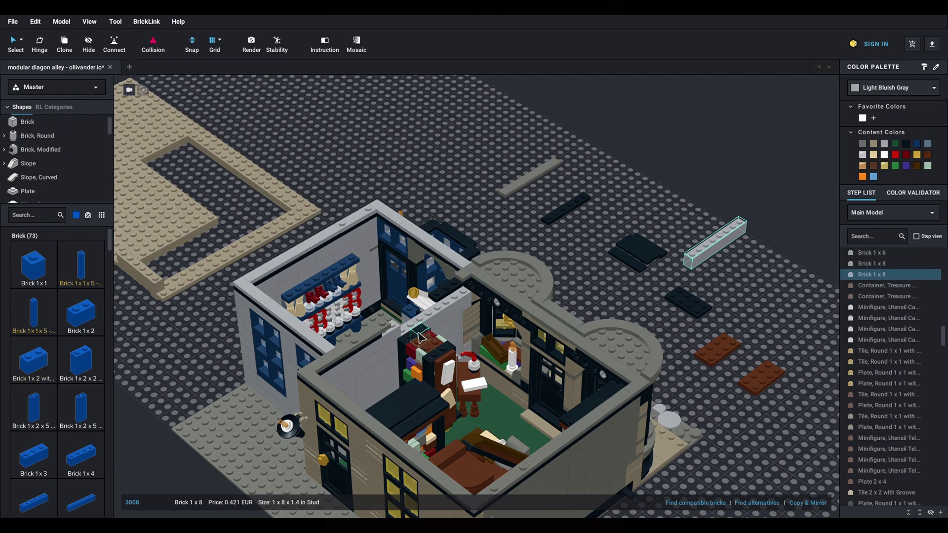
left_click(76, 215)
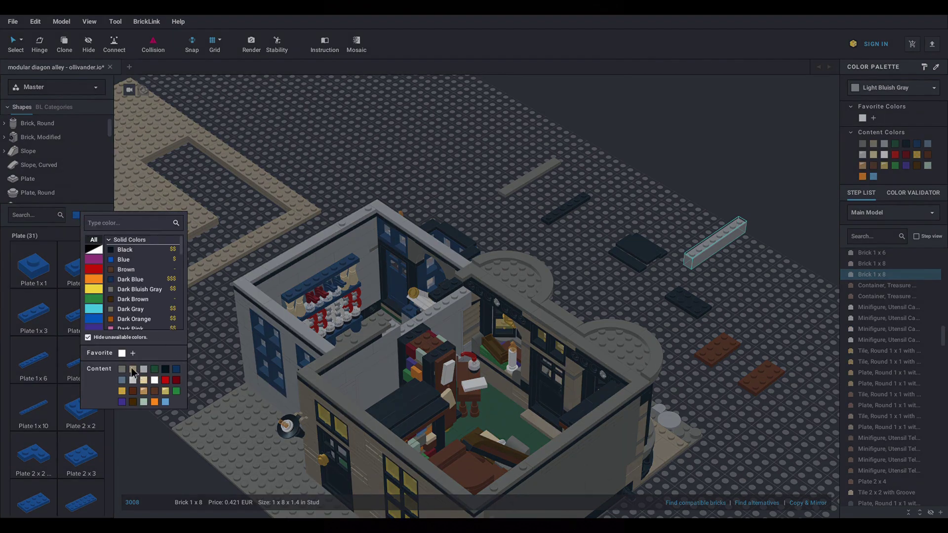
left_click(51, 357)
scroll(54, 368, "down", 3)
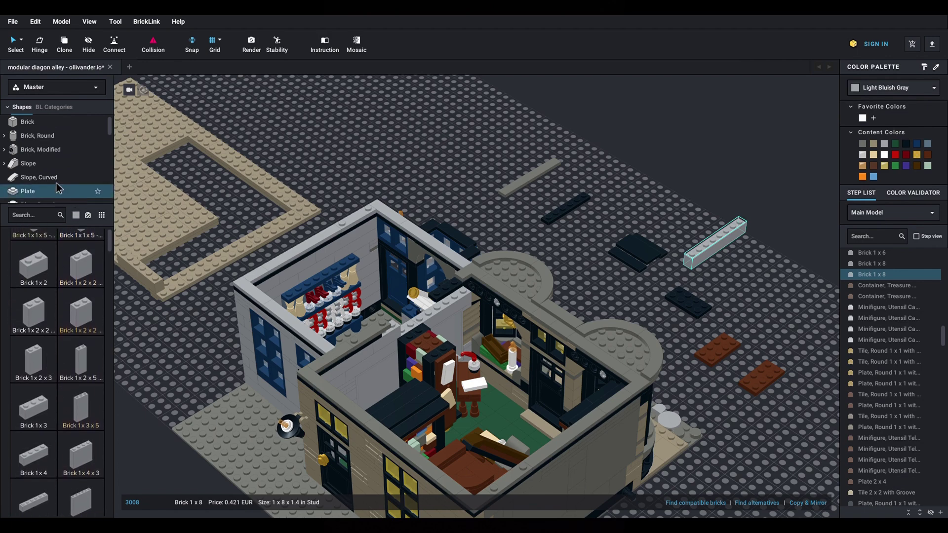
left_click(40, 191)
scroll(66, 391, "down", 2)
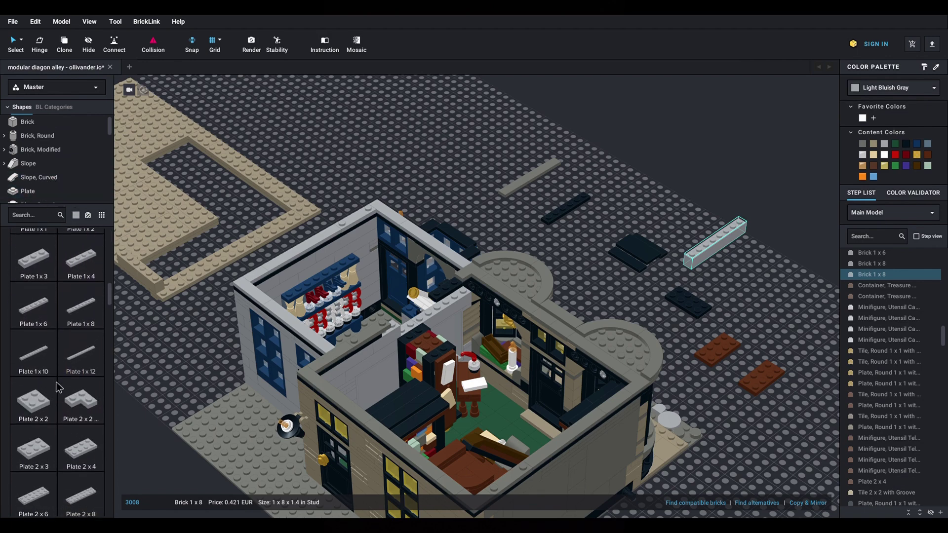
left_click(33, 429)
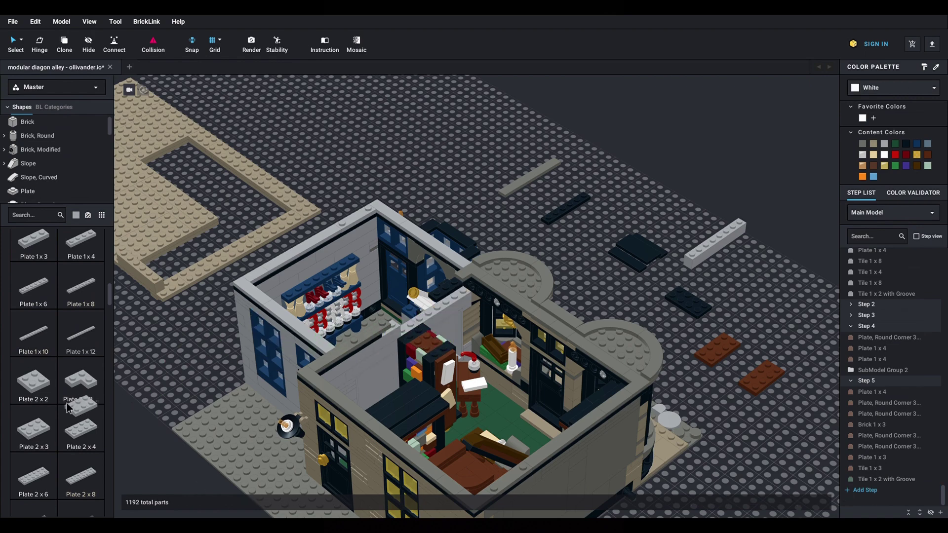
Place a gray Plate 2x2 on the wall top and a reddish-brown 2x2 corner plate in the shop
left_click(34, 381)
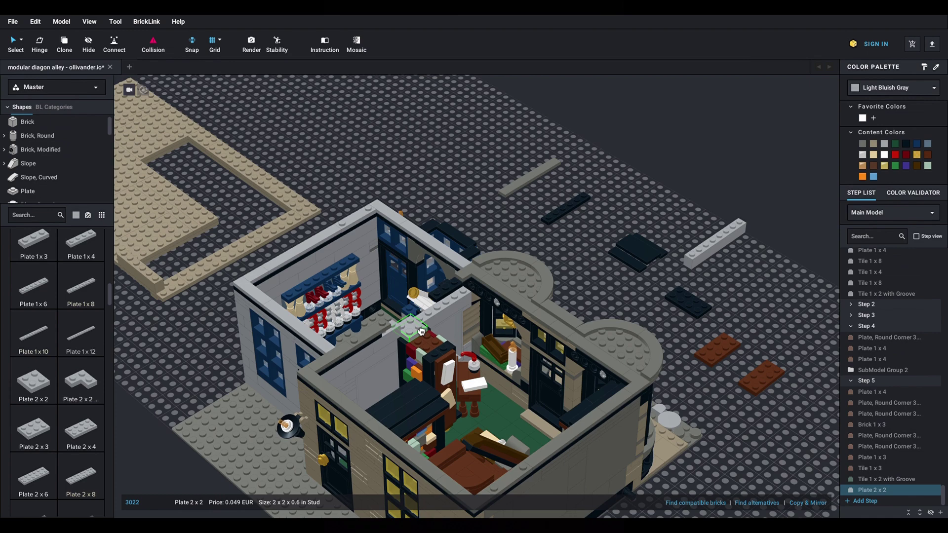
left_click(421, 331)
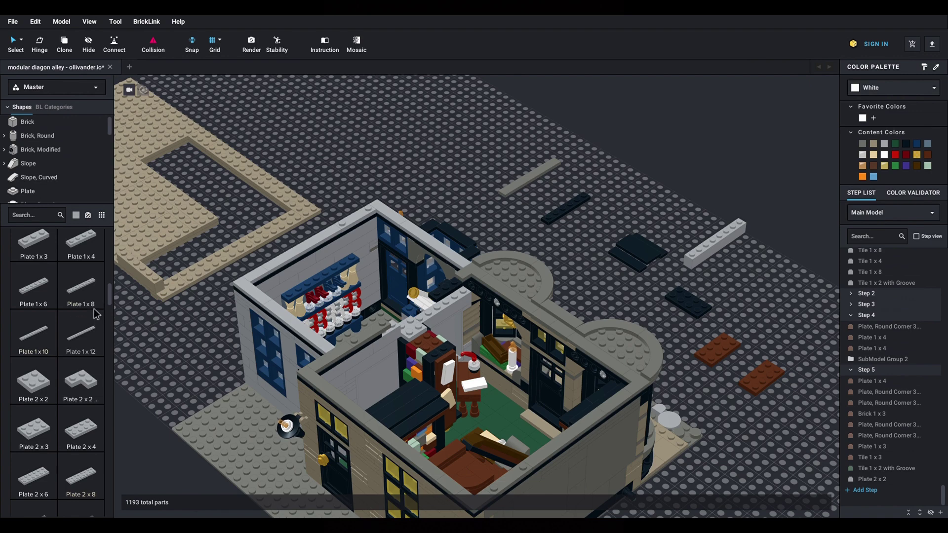
left_click(75, 215)
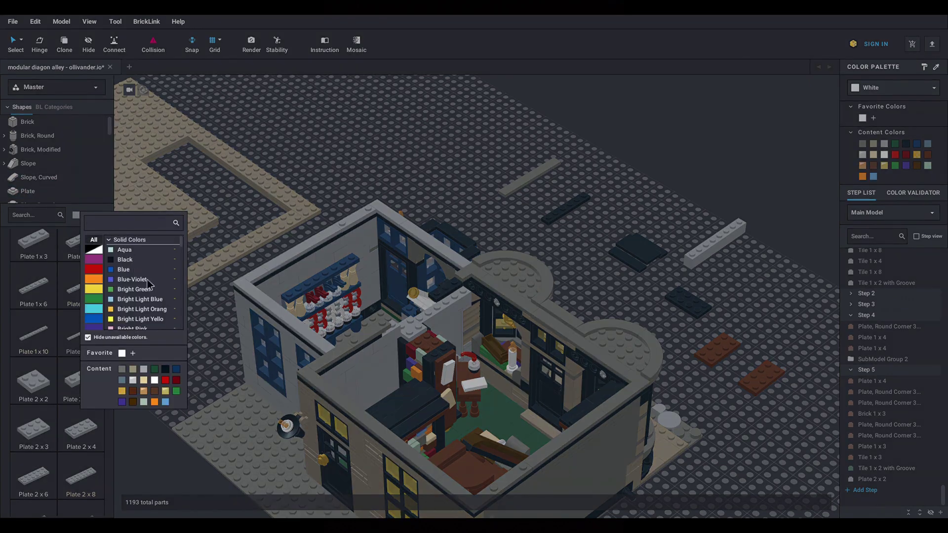
left_click(134, 392)
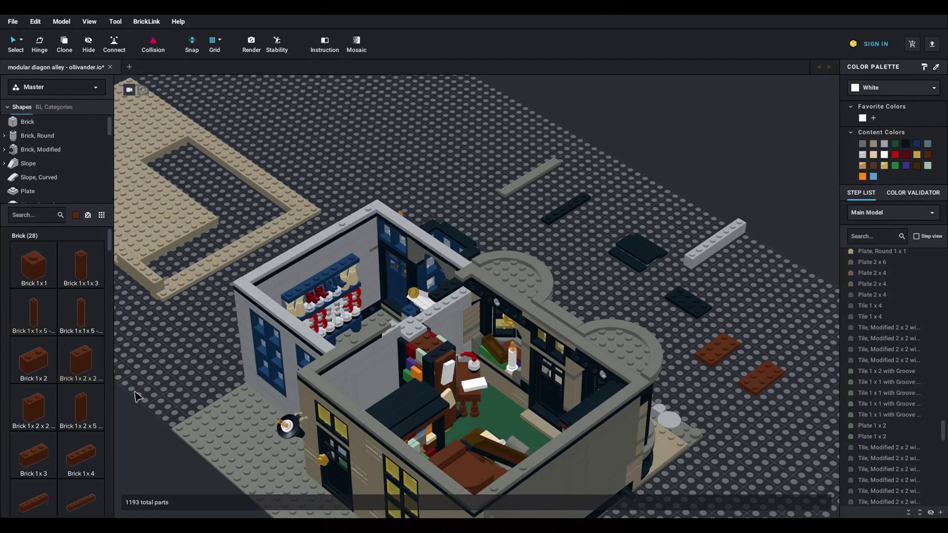
left_click(34, 193)
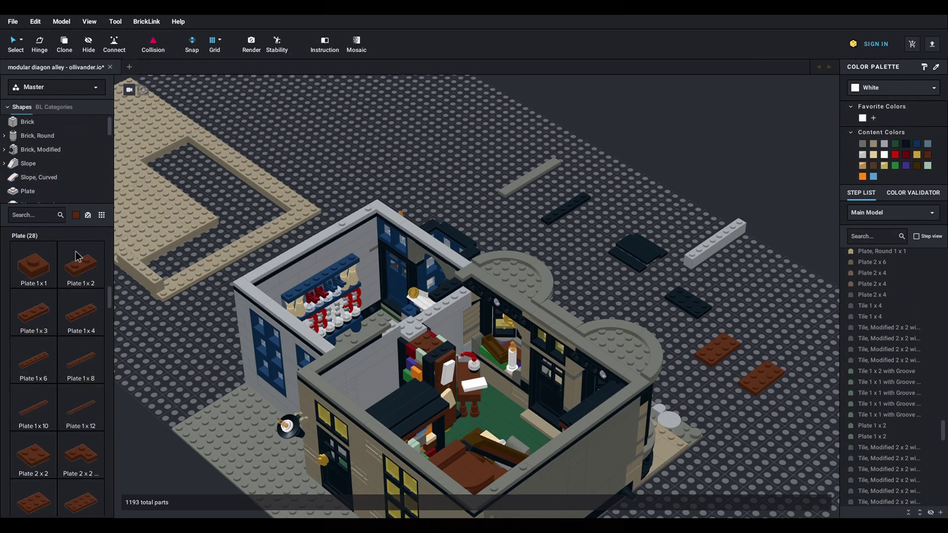
left_click(81, 452)
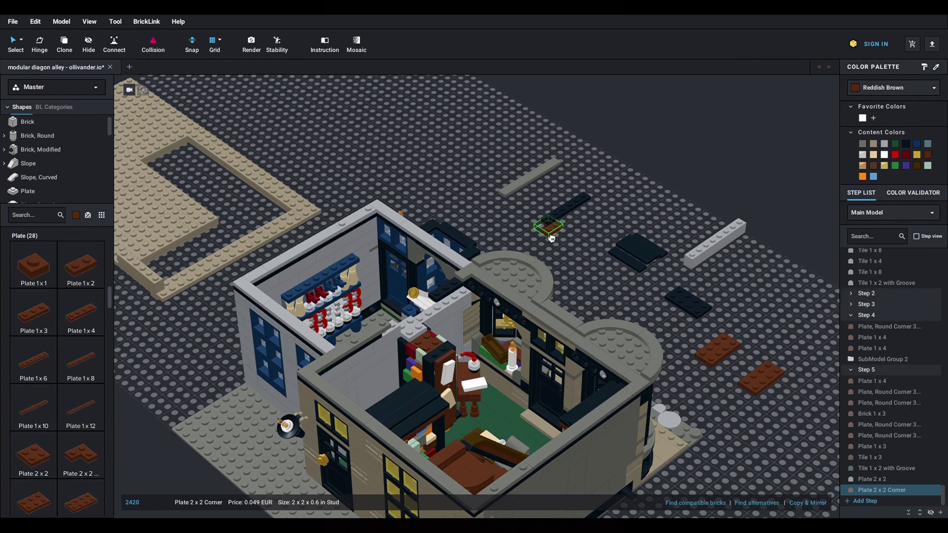
left_click(440, 336)
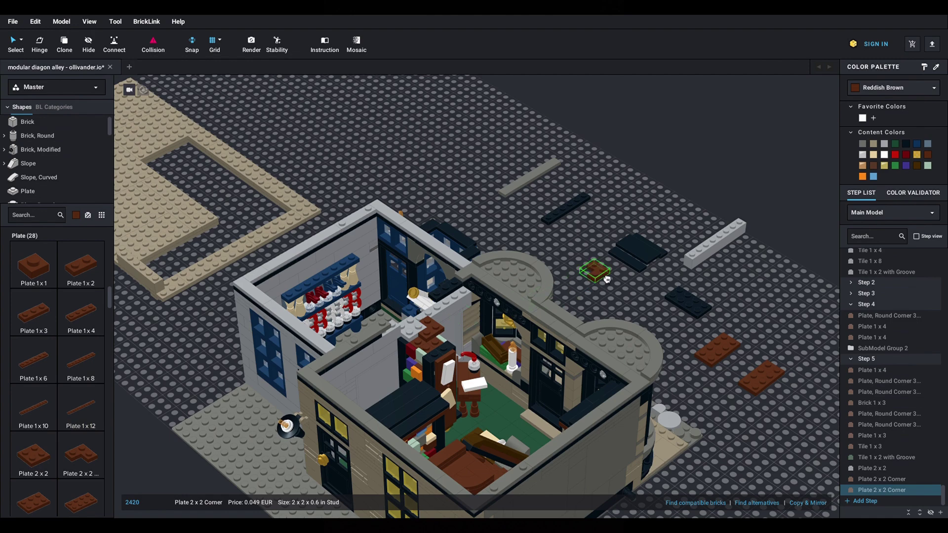
left_click_drag(602, 284, 413, 347)
left_click(413, 348)
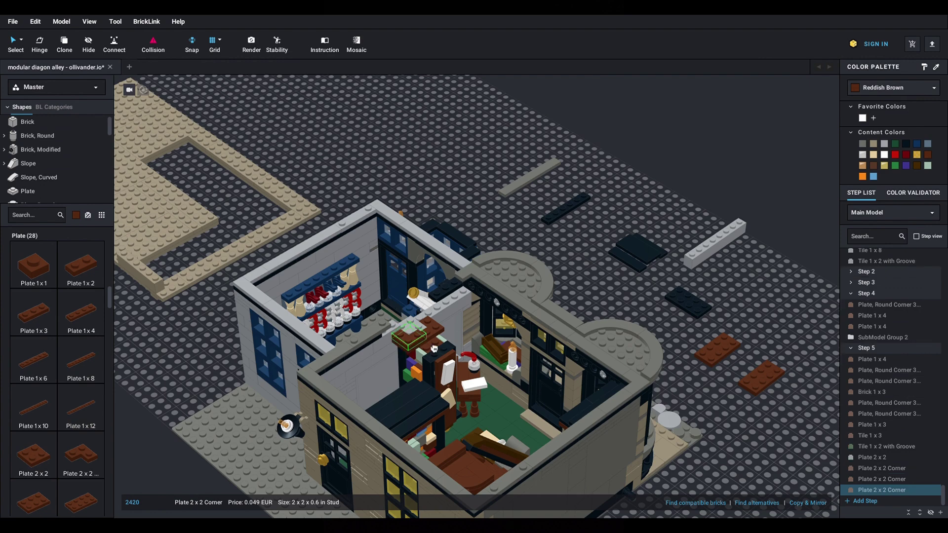
key("Escape")
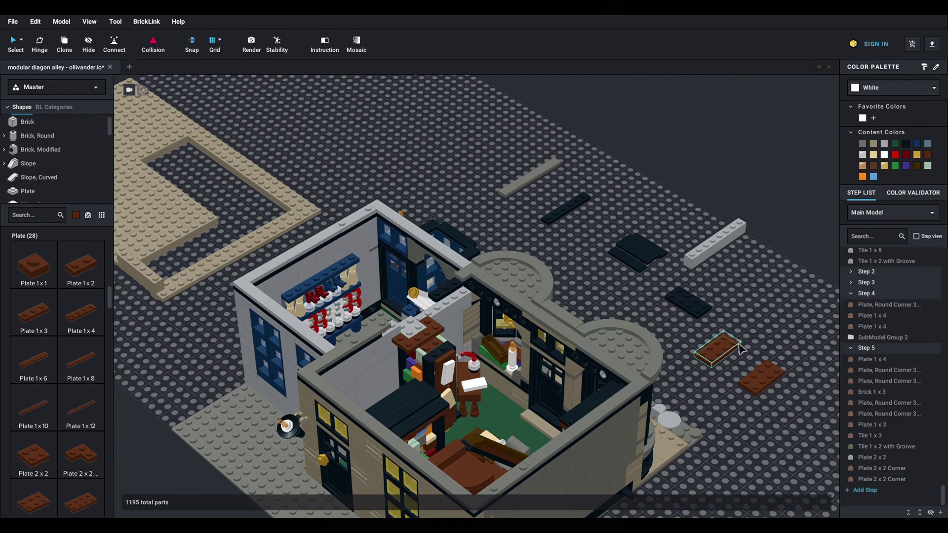
Set the reddish-brown and black 2x4 plates onto the cabinet top
left_click_drag(729, 355, 454, 355)
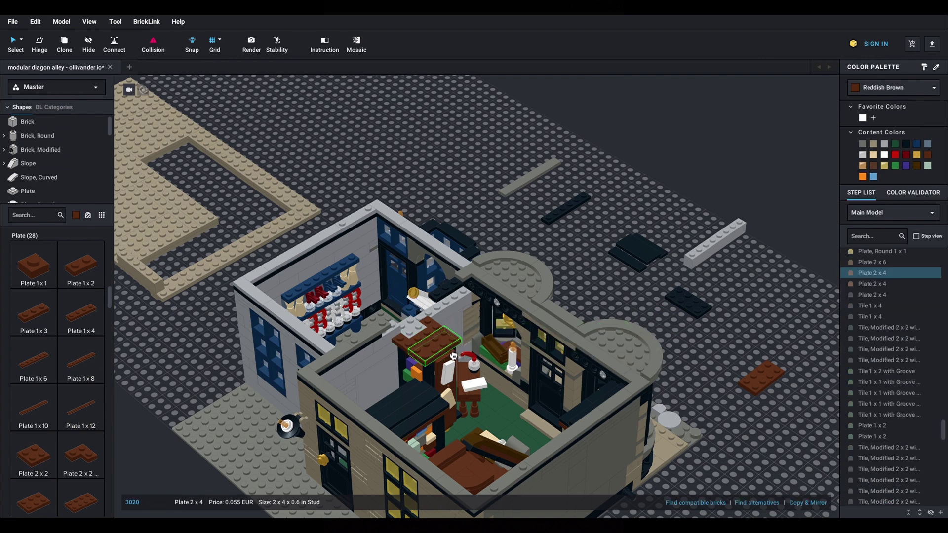
left_click(719, 349)
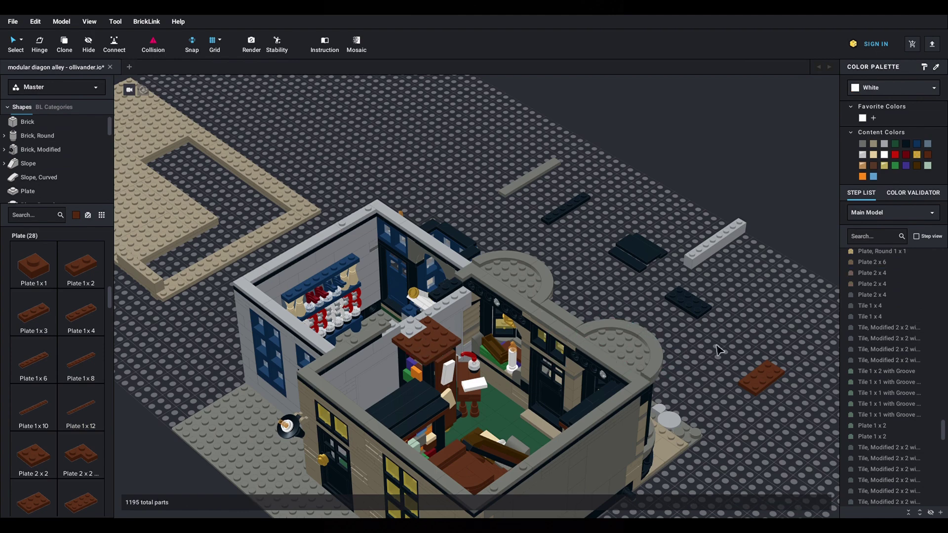
left_click_drag(695, 308, 435, 344)
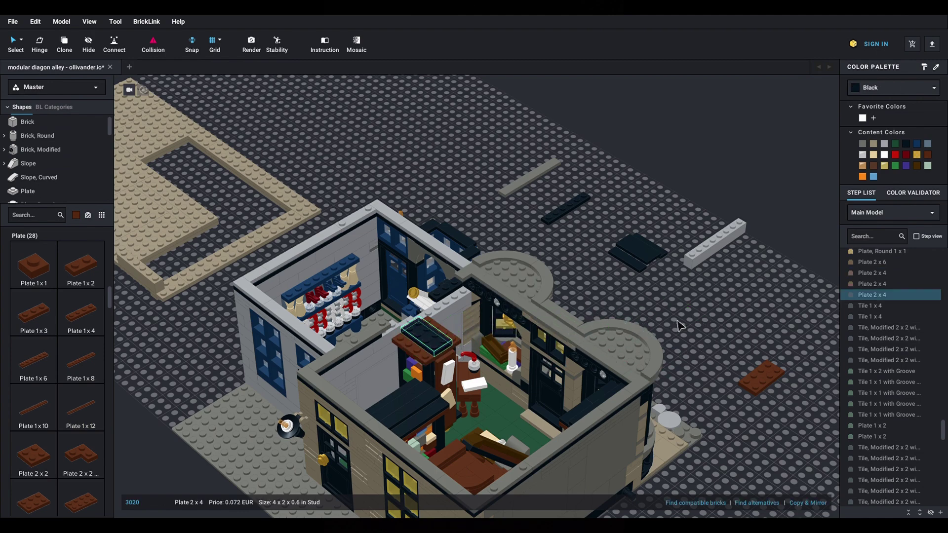
Move the stack of black 1x4 tiles from the baseplate onto the brown shelf
left_click(648, 257)
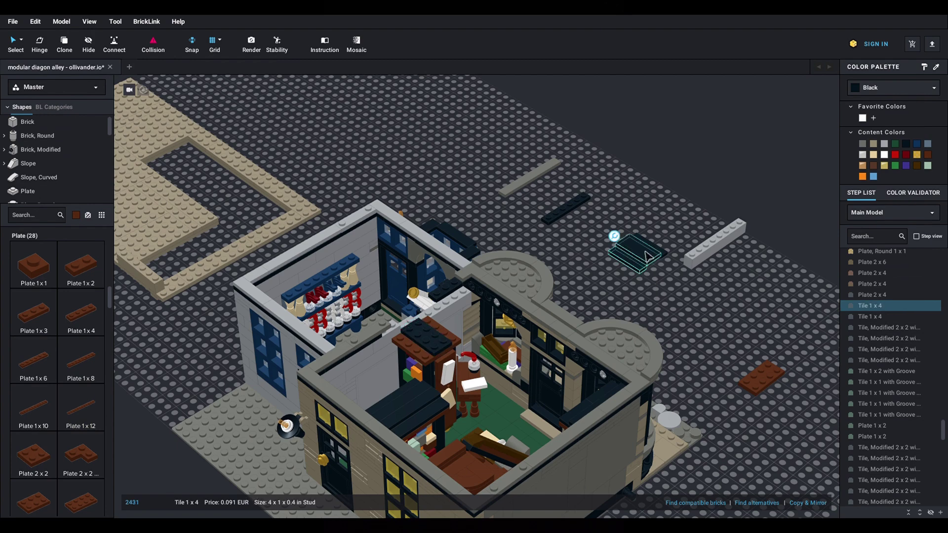
left_click(650, 256, "ctrl")
left_click(656, 257, "ctrl")
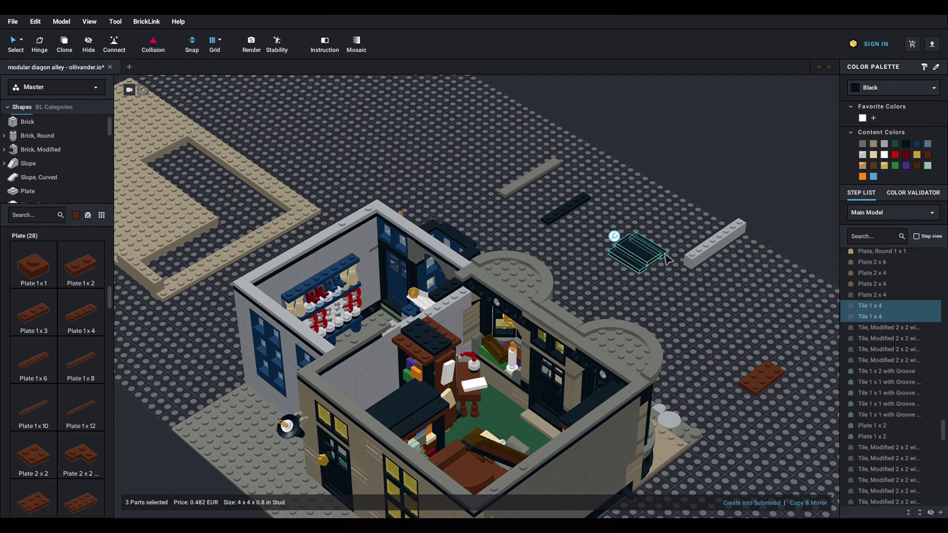
left_click_drag(656, 257, 447, 342)
left_click(683, 312)
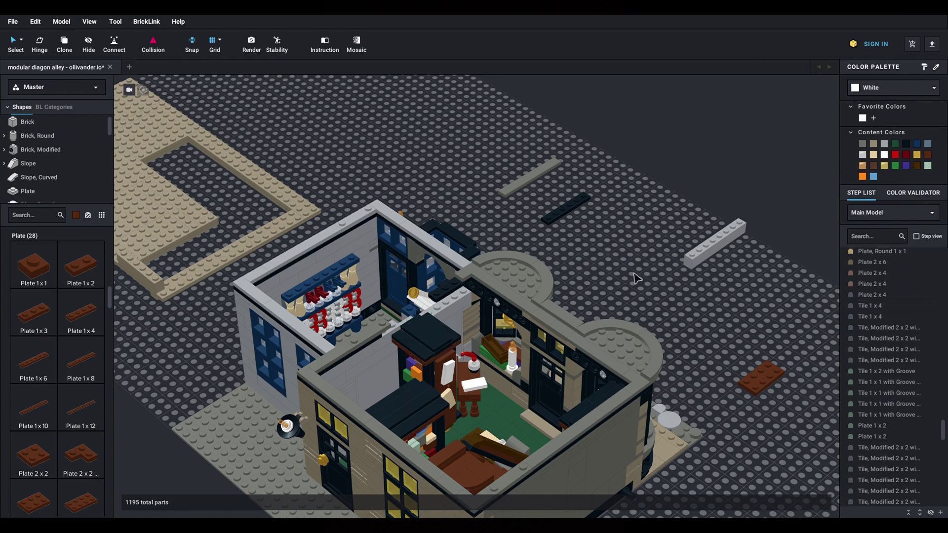
From the back, fill the back-wall gap with two light grey Plate 1x2 pieces
right_click_drag(636, 278, 696, 276)
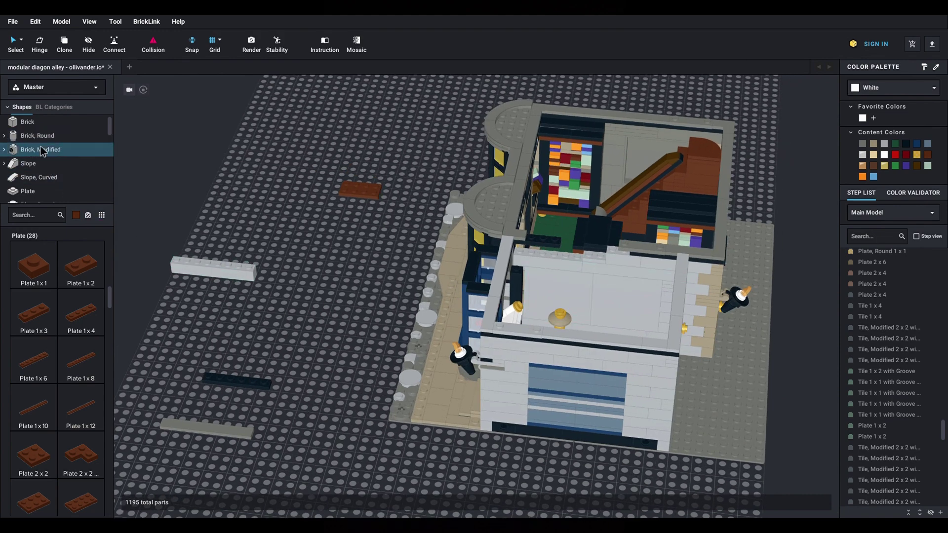
left_click(80, 215)
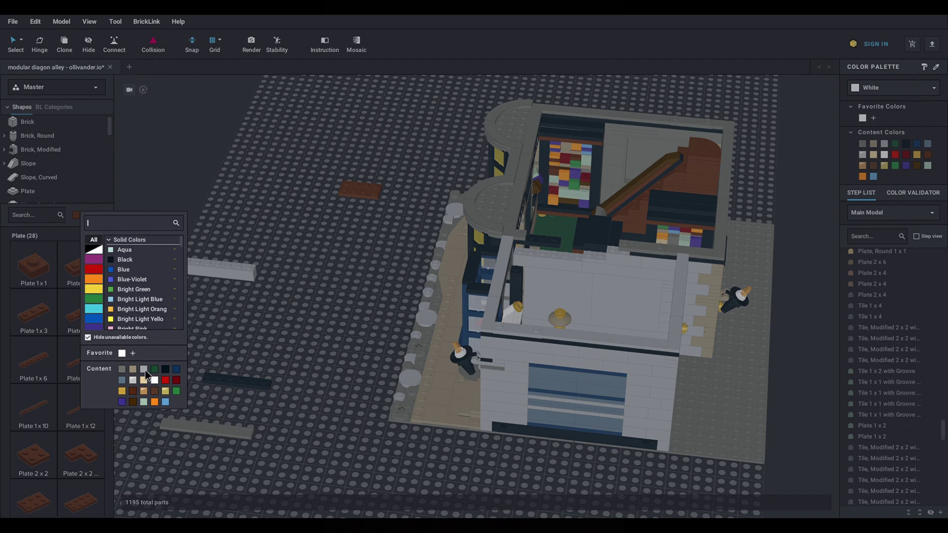
left_click(60, 219)
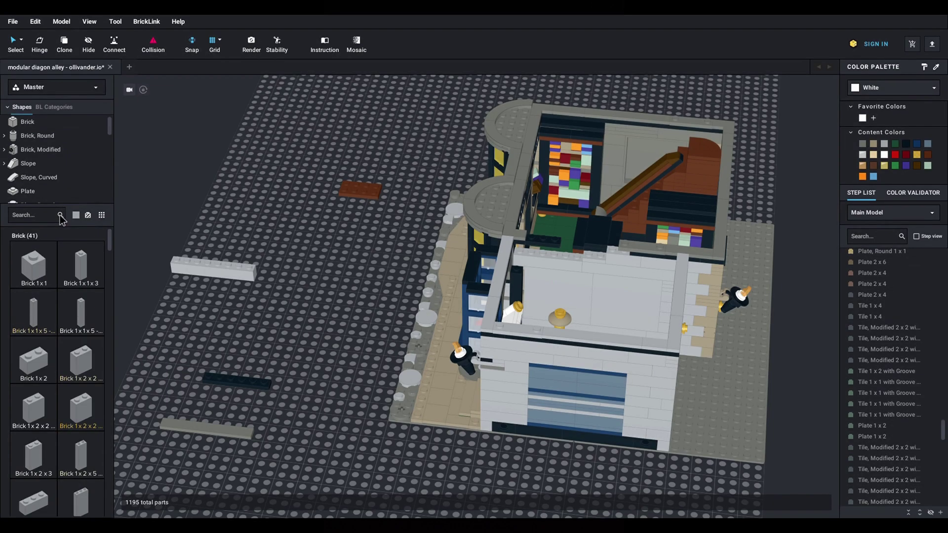
scroll(52, 360, "down", 4)
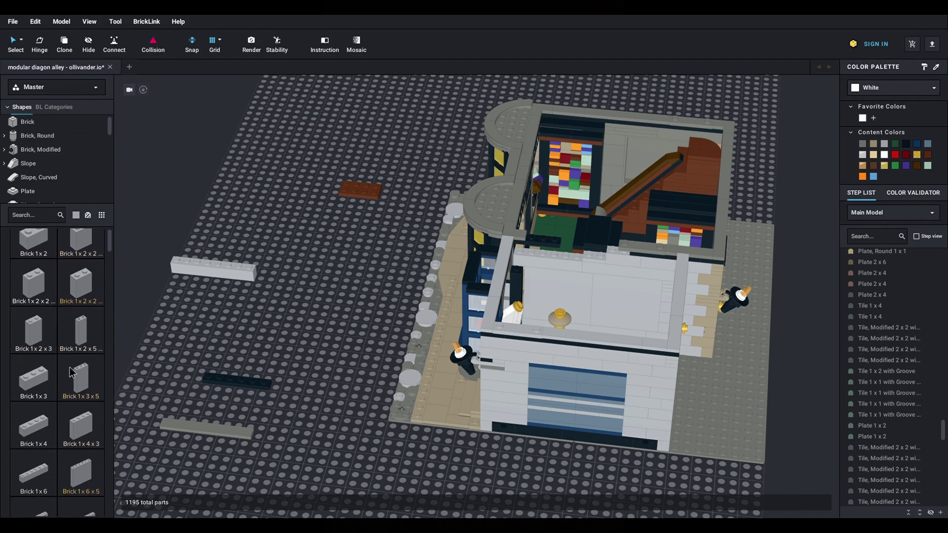
left_click_drag(49, 399, 296, 292)
key("Delete")
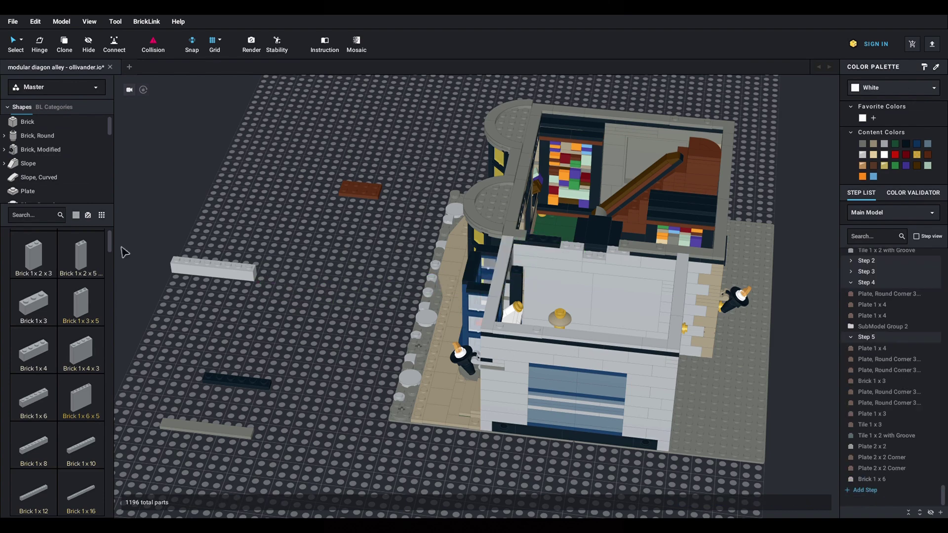
left_click(37, 192)
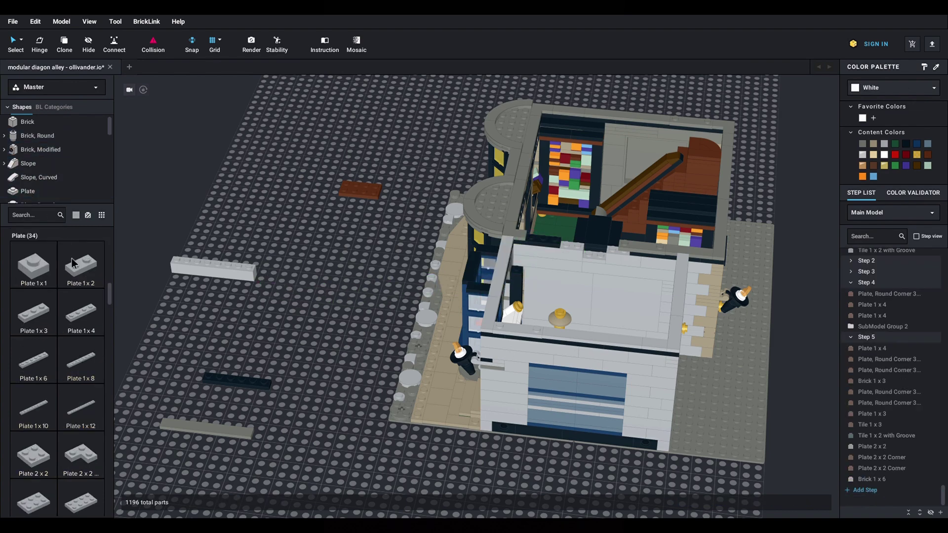
left_click_drag(80, 265, 604, 255)
left_click(604, 255)
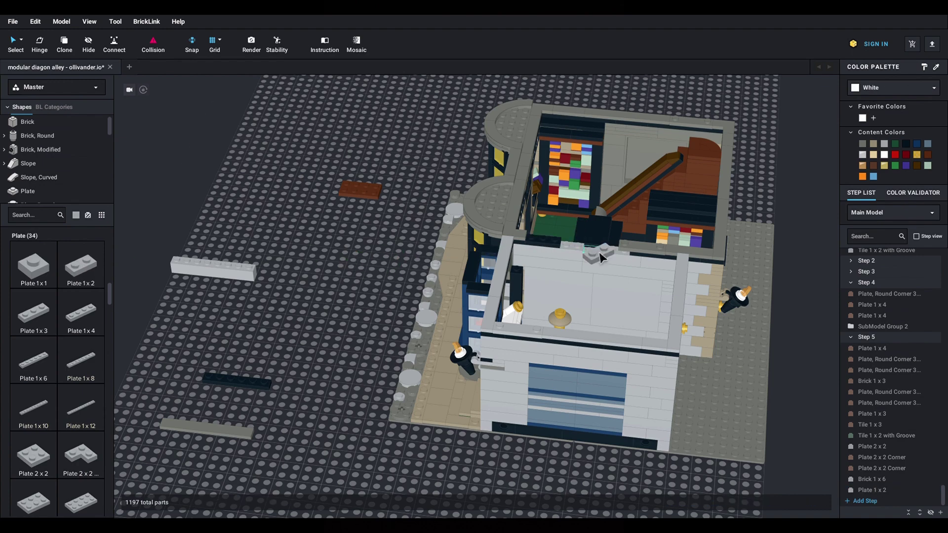
left_click(603, 254)
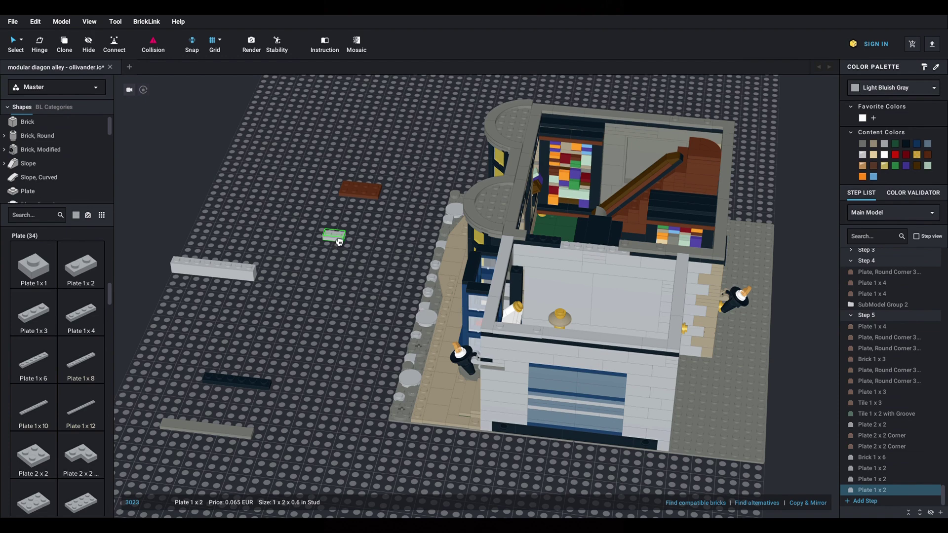
key("Escape")
Move the loose black Plate 1x6 and grey Tile 1x8 onto the back wall
left_click(239, 380)
left_click_drag(240, 380, 600, 251)
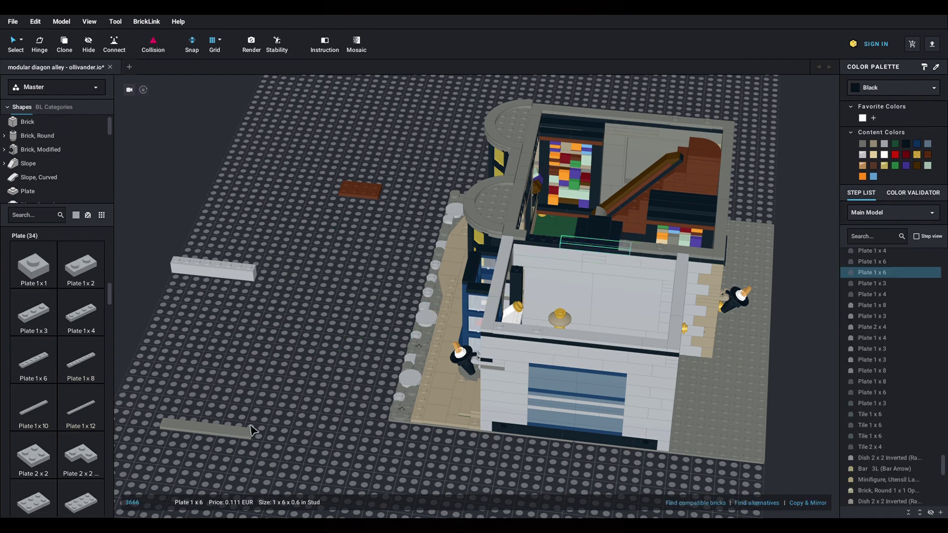
left_click(232, 443)
left_click(231, 435)
left_click_drag(231, 434, 597, 247)
Delete the leftover reddish-brown Plate 2x4 and Tile 1x8, returning to the front view
left_click(280, 277)
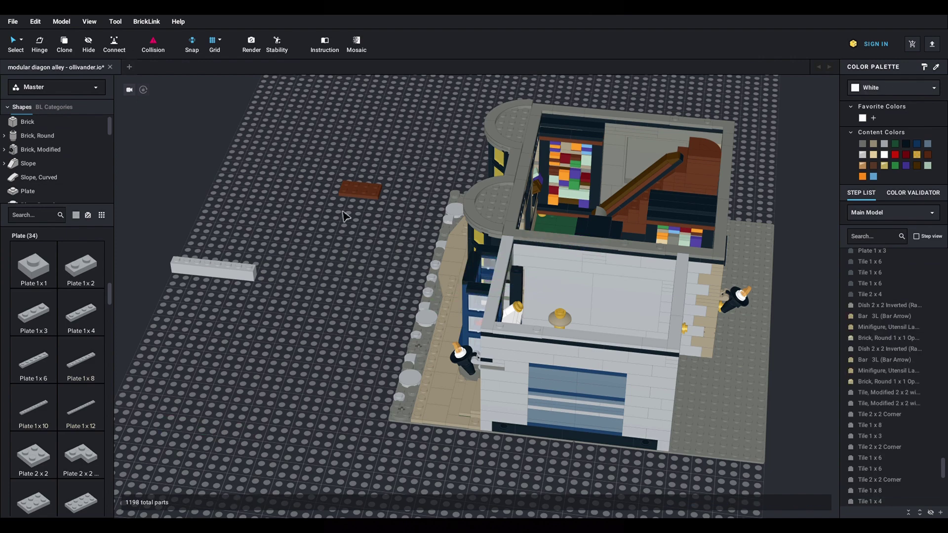
left_click(358, 198)
key("Delete")
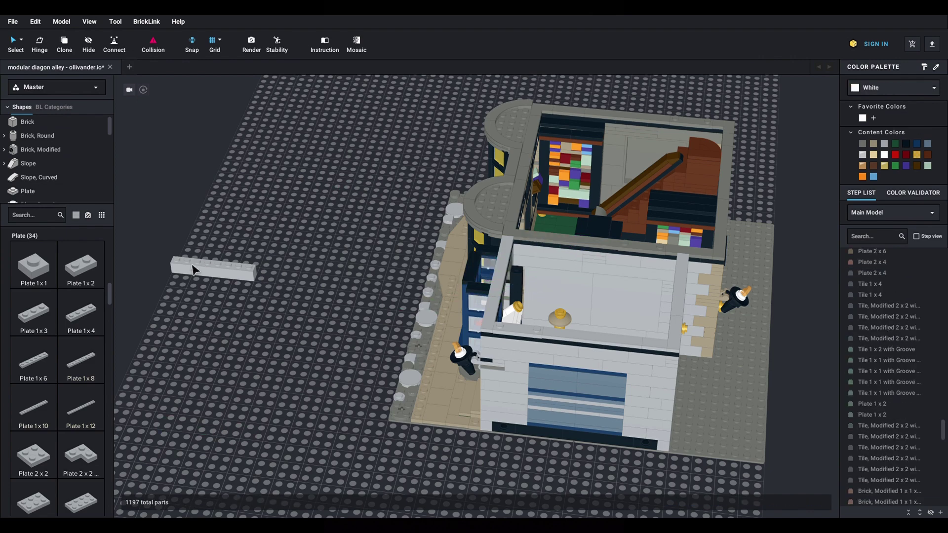
left_click(192, 276)
key("Delete")
right_click_drag(295, 264, 187, 190)
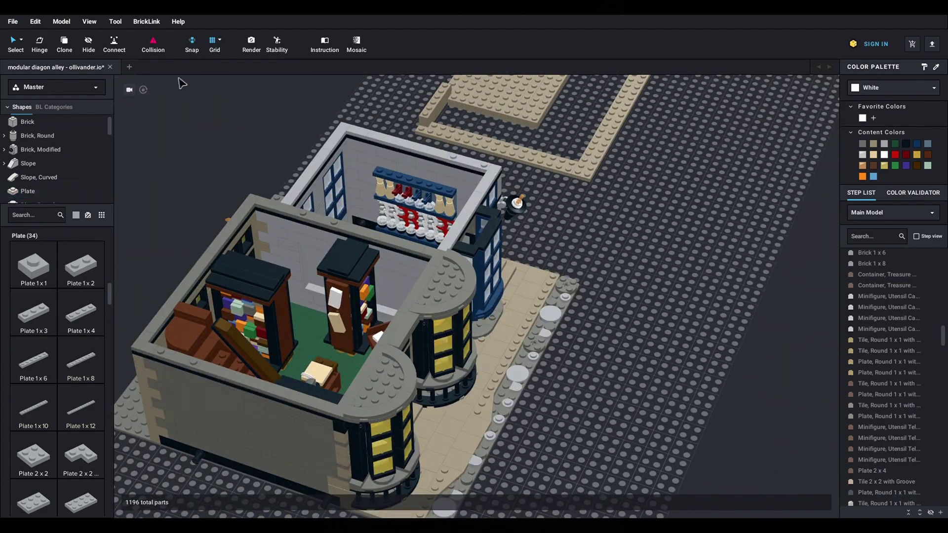
Re-run Stability: 42 clutch power issues, 4 warnings, 38 cautions, 0 stability issues
left_click(274, 45)
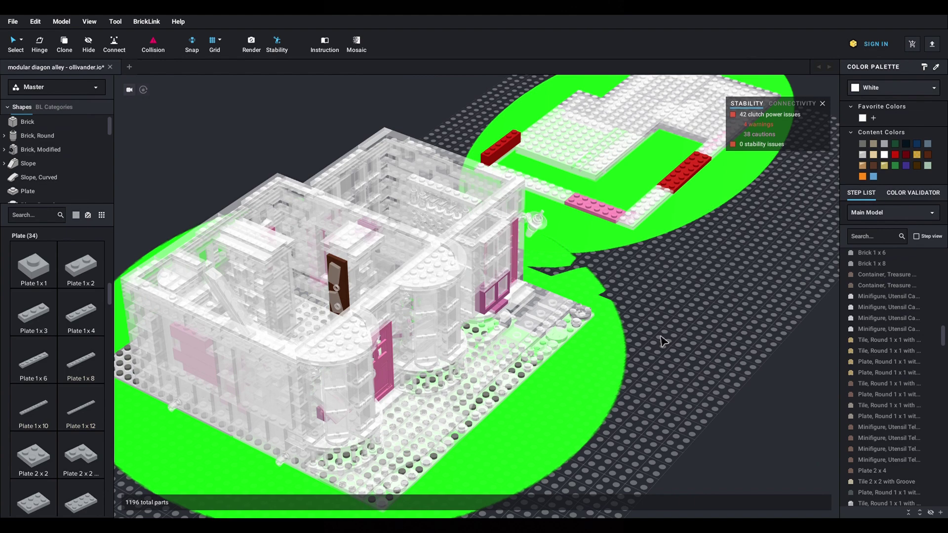
Toggle Stability off, returning the 1196-part model to its normal colours
left_click(277, 45)
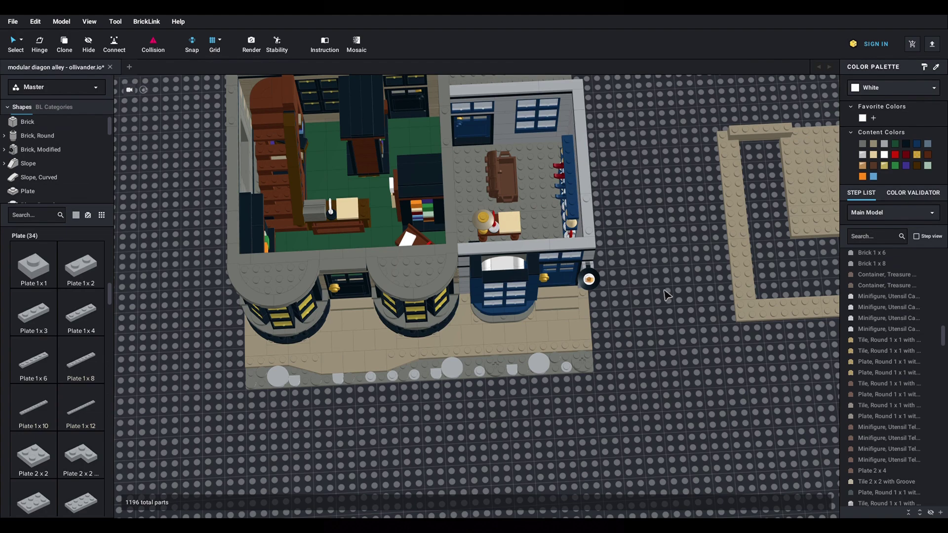
Orbit and tilt over the furnished rooms, ending on an angled view of the front
right_click_drag(662, 352, 711, 334)
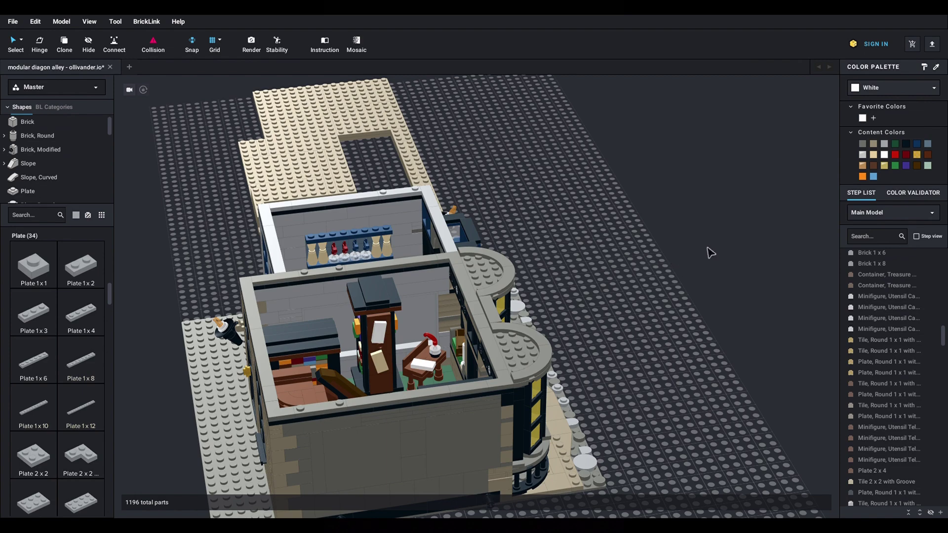
right_click_drag(720, 249, 718, 265)
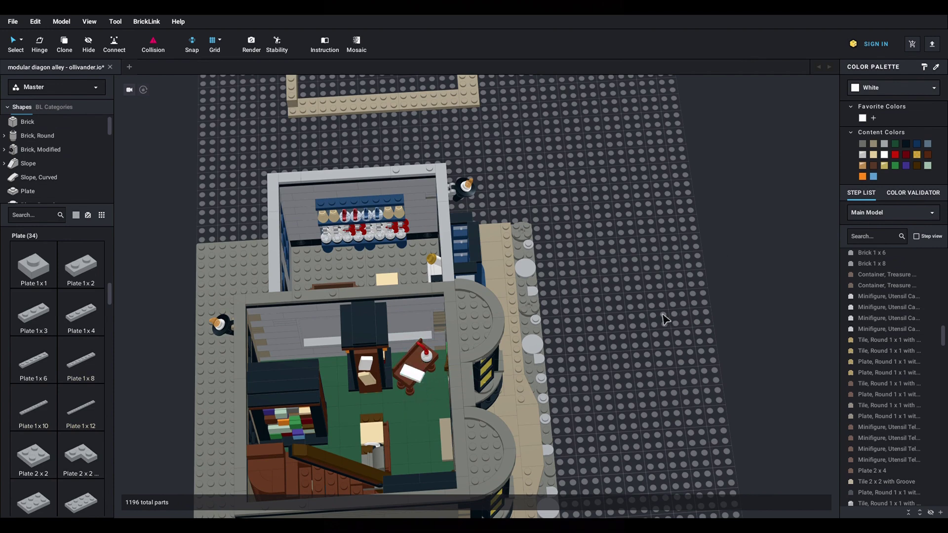
right_click_drag(663, 308, 625, 326)
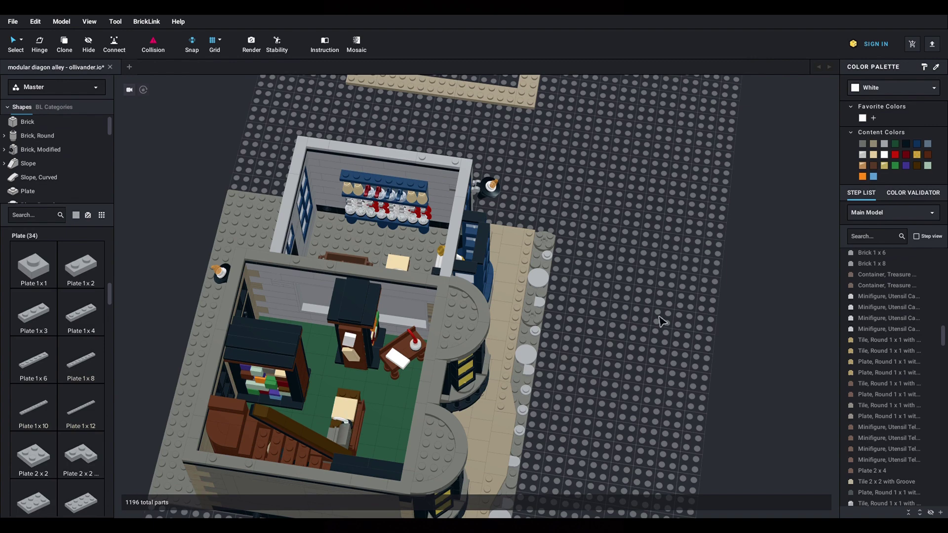
right_click_drag(696, 290, 527, 313)
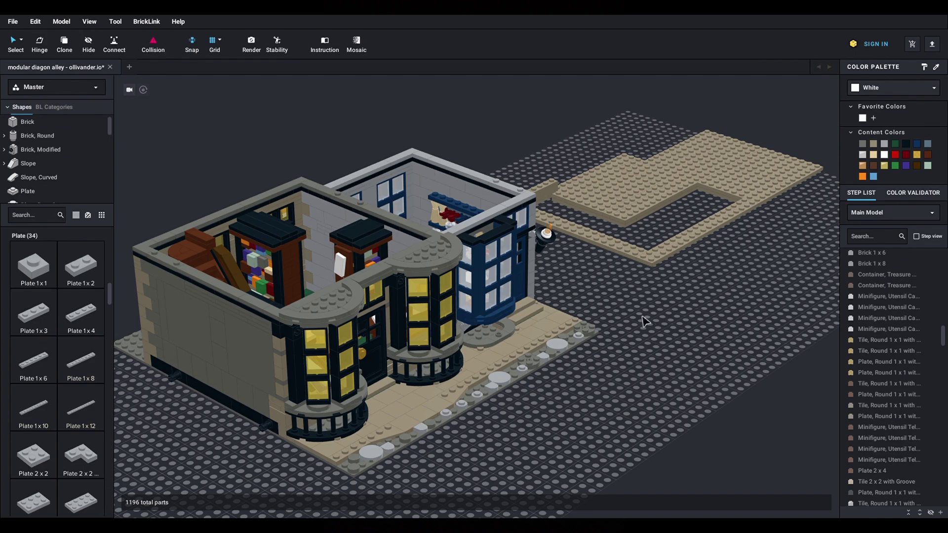
right_click_drag(645, 322, 719, 312)
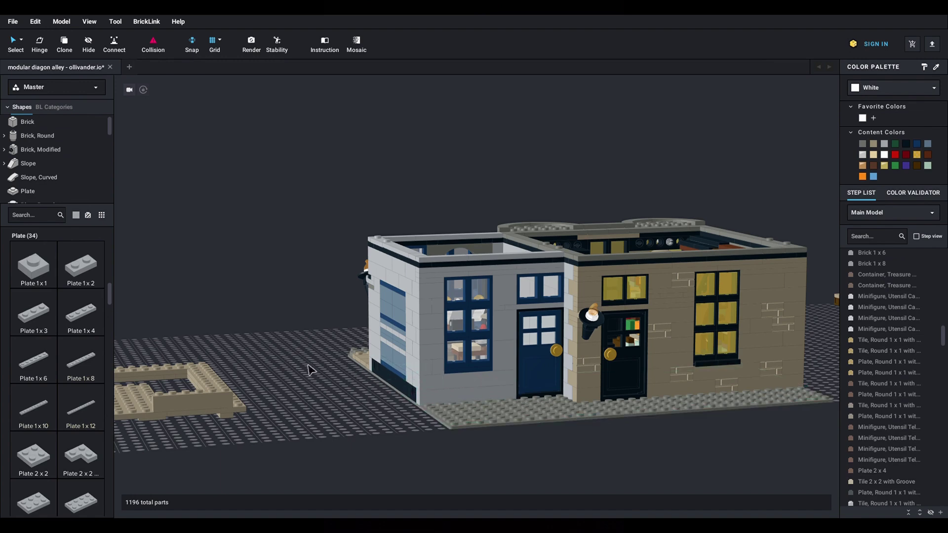
right_click_drag(308, 371, 308, 379)
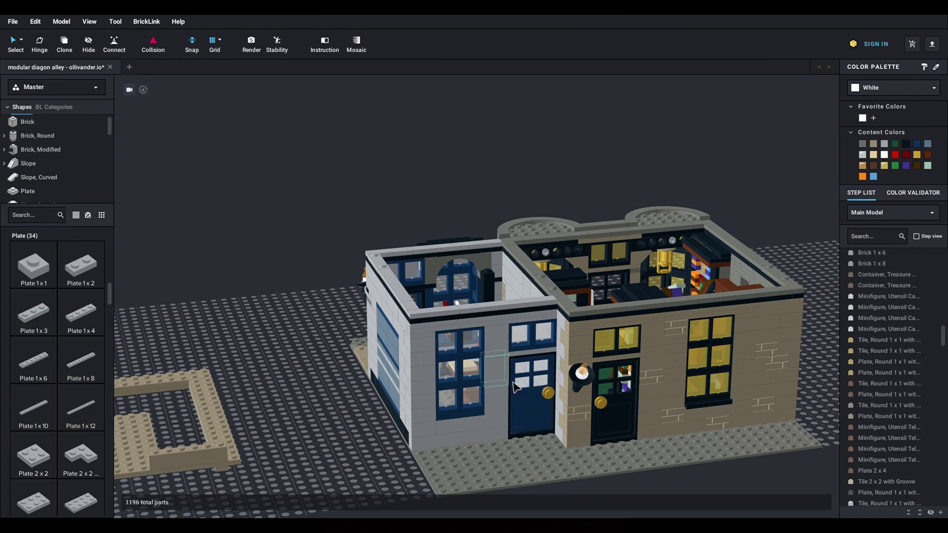
right_click_drag(304, 349, 222, 348)
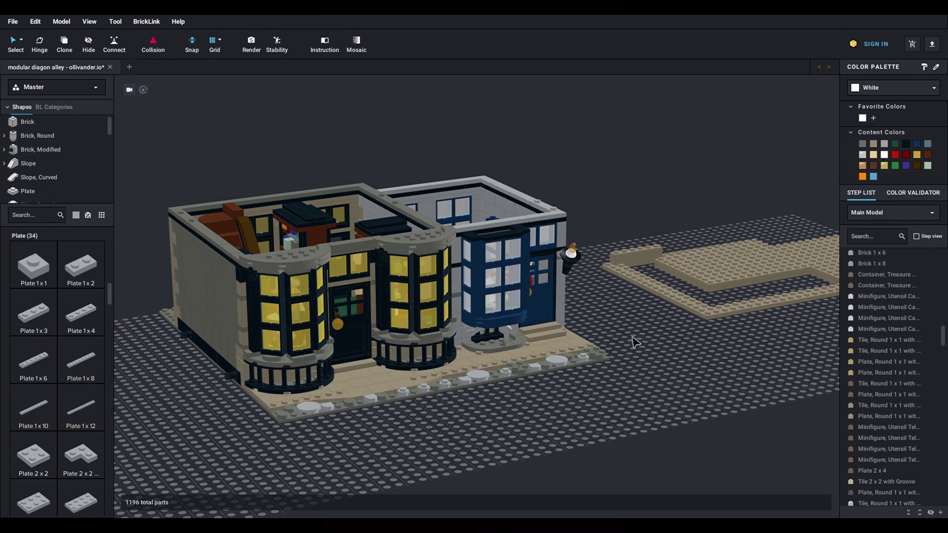
Select the tan baseplate, SubModel Group 2, and confirm it measures 32 x 19 x 2.2 studs
left_click(721, 267)
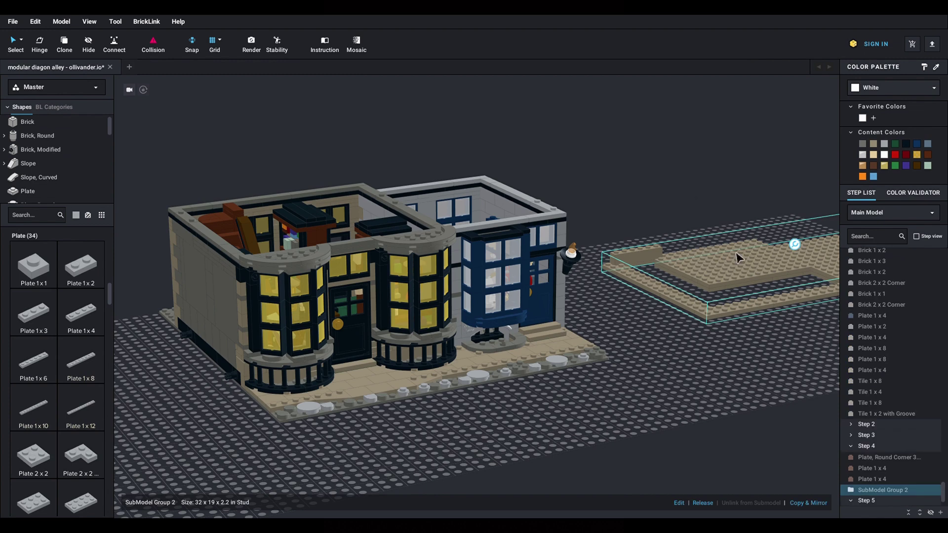